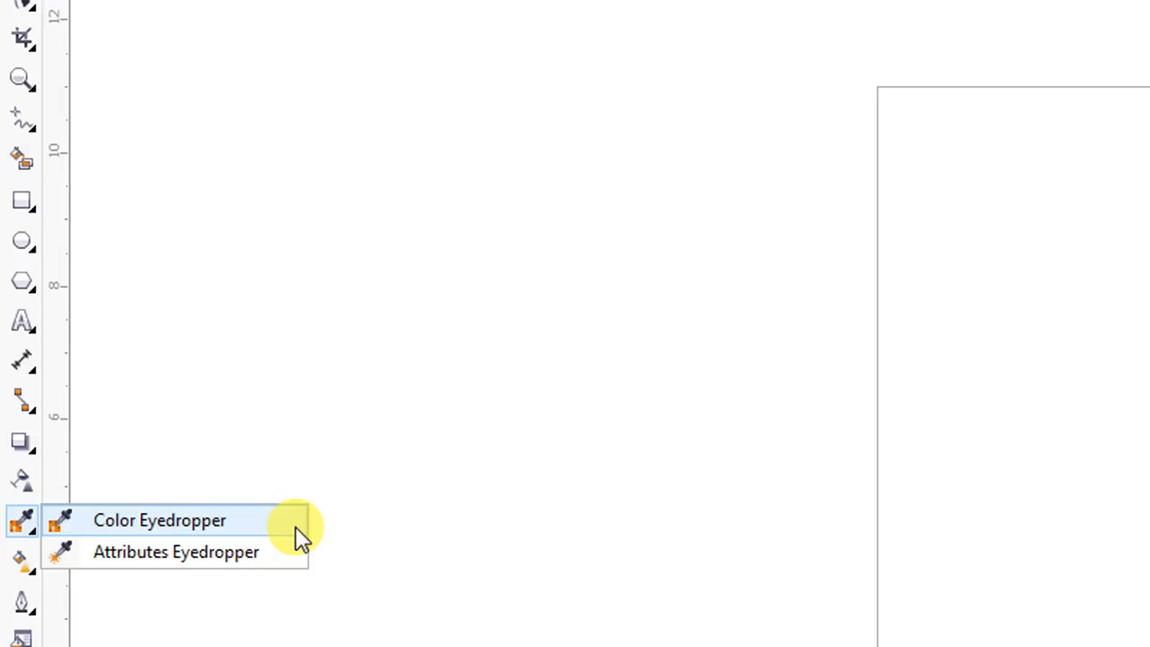
Import the Chrysanthemum image from the Sample Pictures folder and place it beside the page's left edge.
click(695, 434)
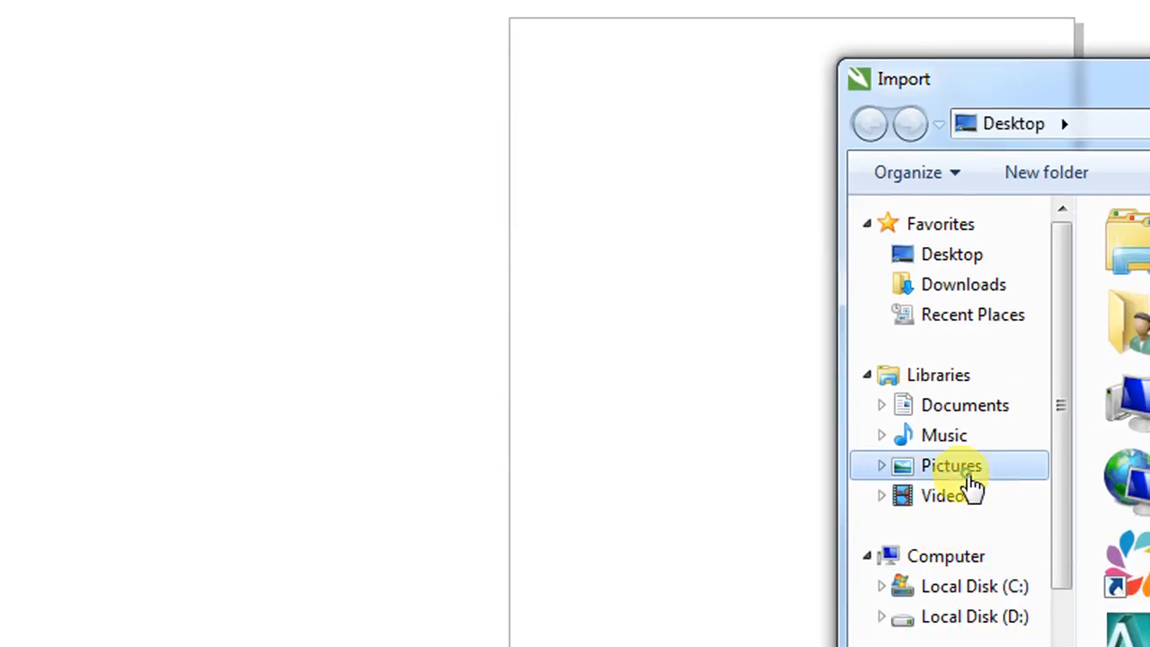
click(967, 487)
double_click(1059, 373)
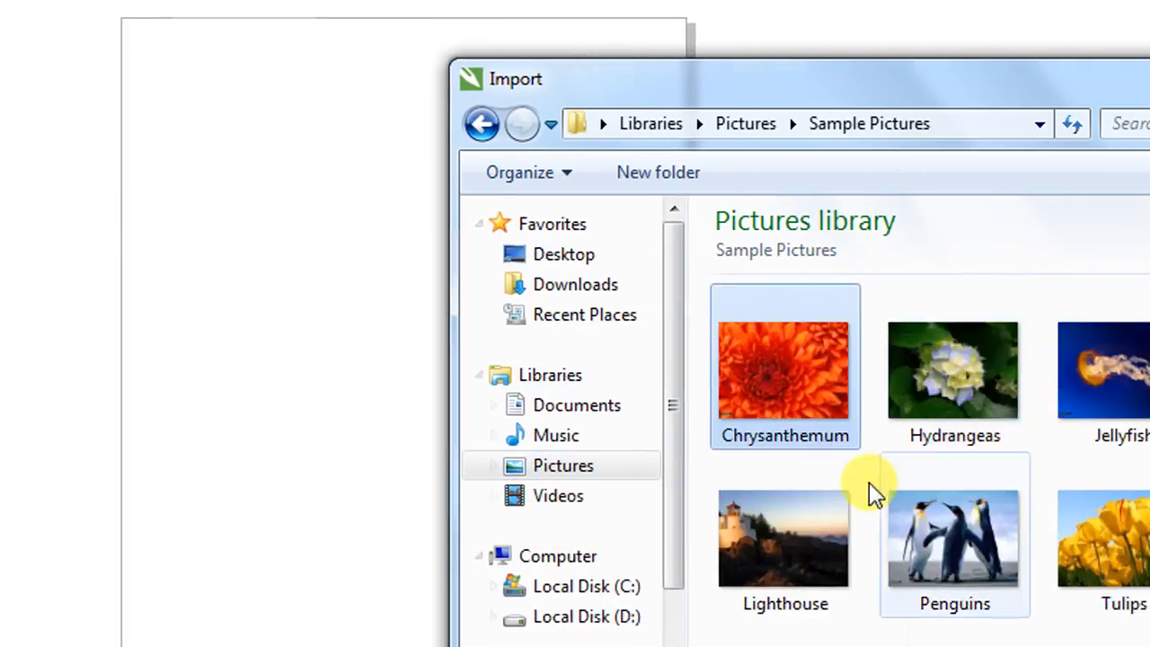
double_click(816, 437)
click(171, 263)
drag(314, 334, 385, 400)
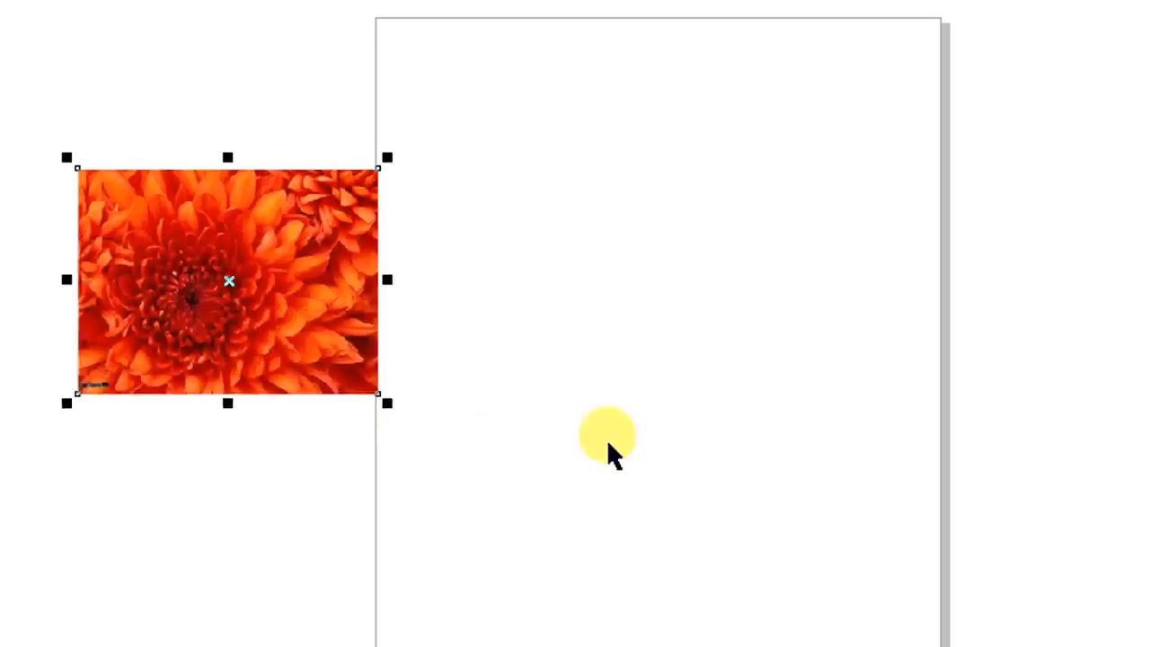
Deselect the photo and draw a large, slightly tall rectangle on the page beside it.
click(609, 449)
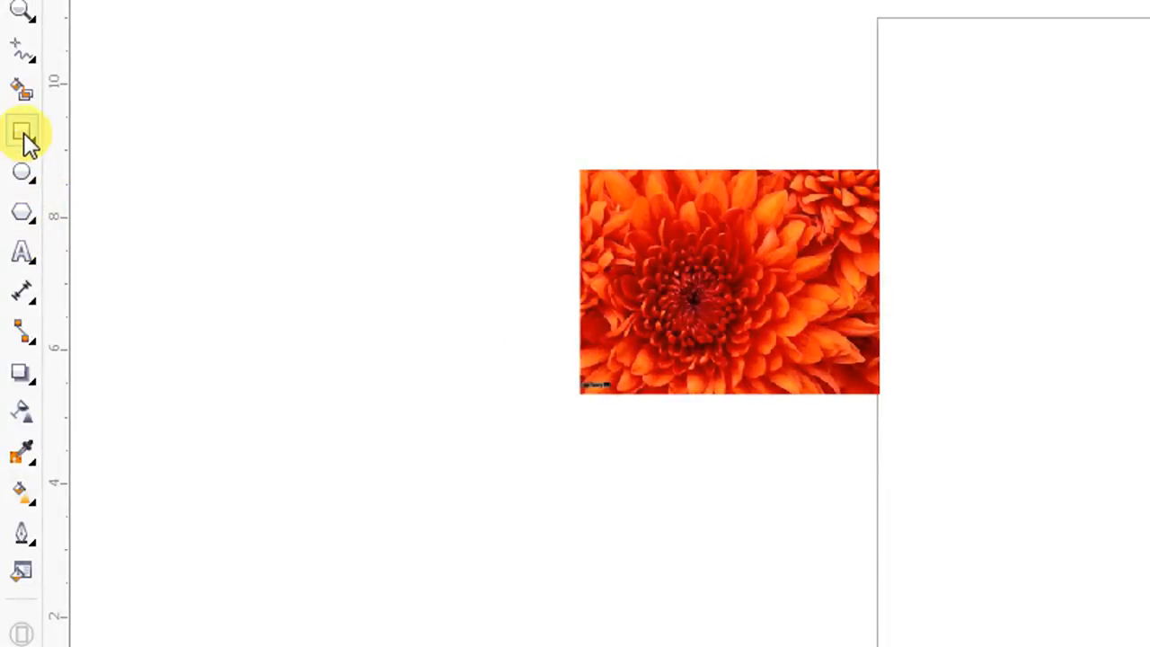
click(24, 137)
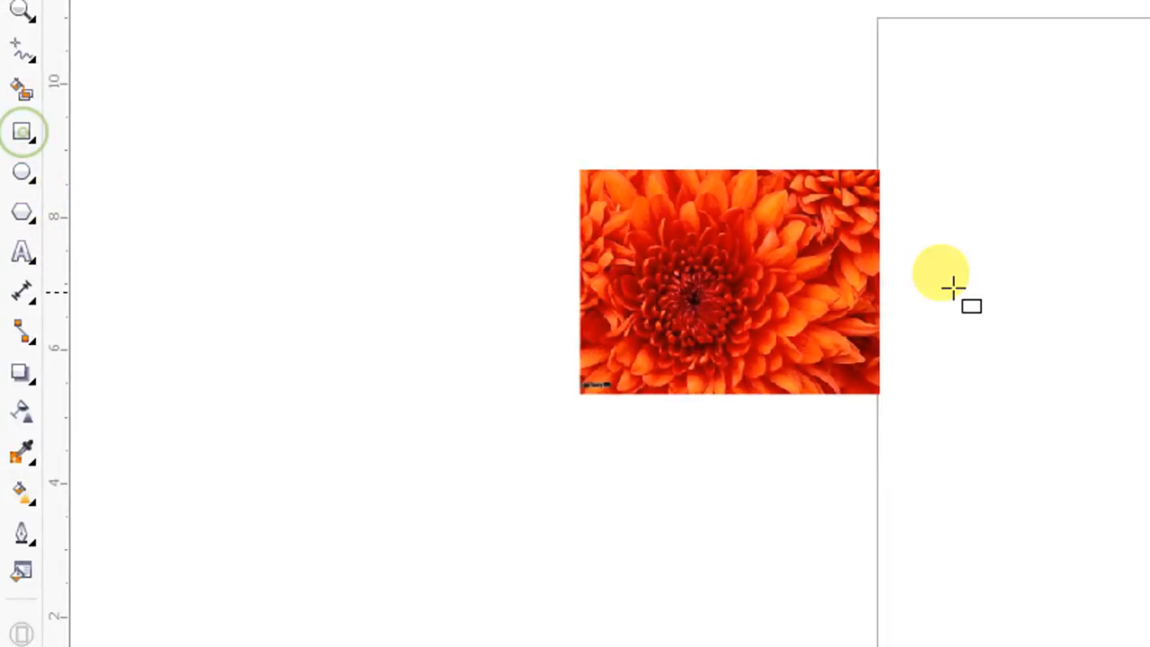
drag(1026, 194, 1149, 490)
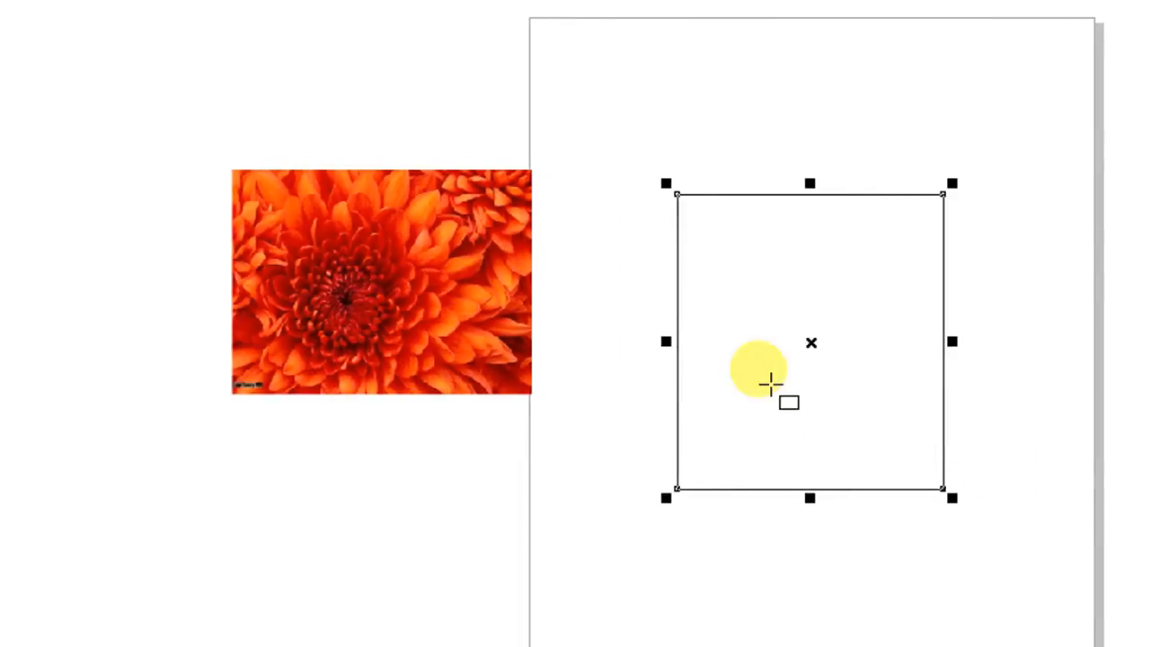
Sample an orange petal color from the photo with the Color Eyedropper and fill the rectangle with it.
scroll(429, 316, up, 2)
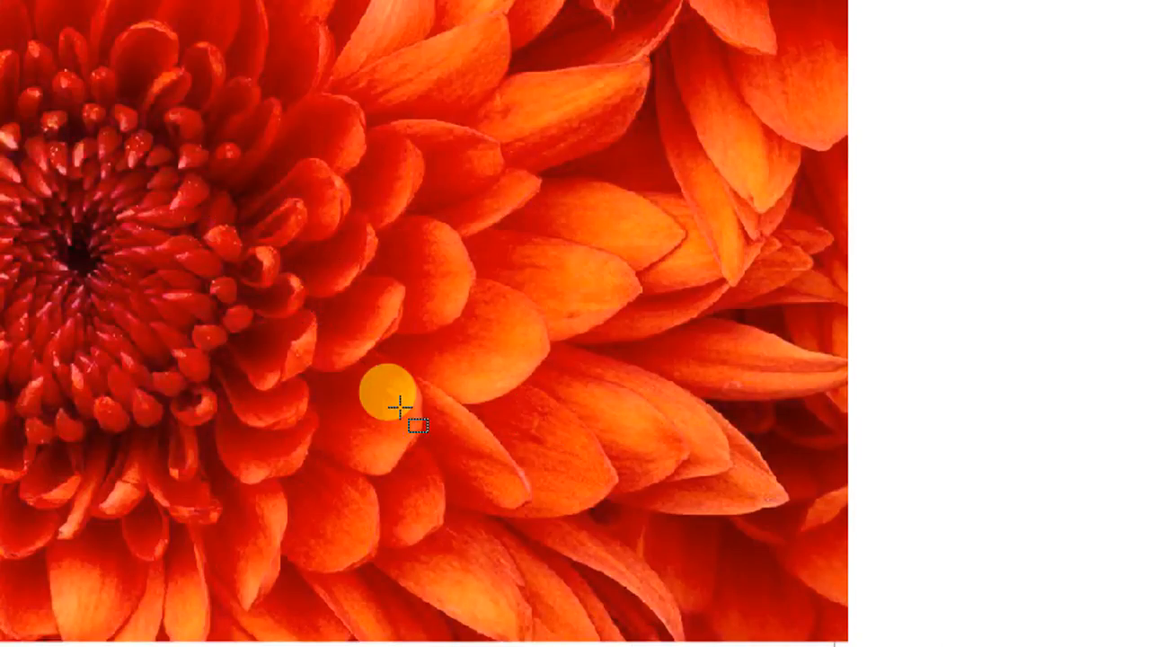
scroll(398, 406, down, 2)
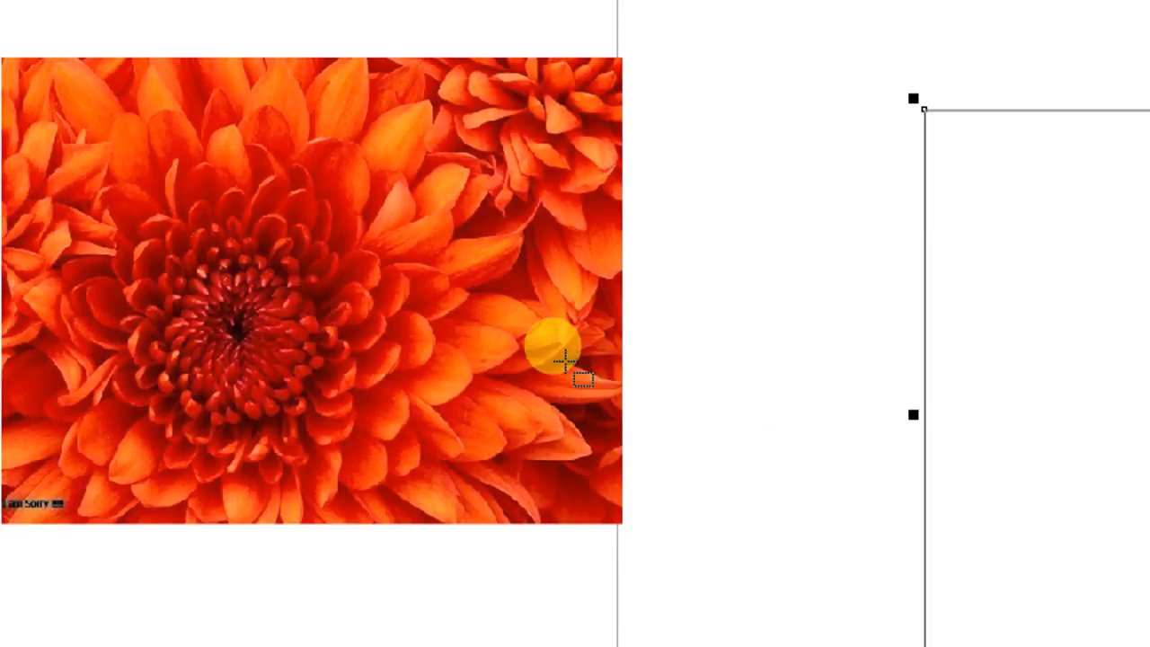
scroll(976, 455, down, 1)
scroll(976, 455, right, 1)
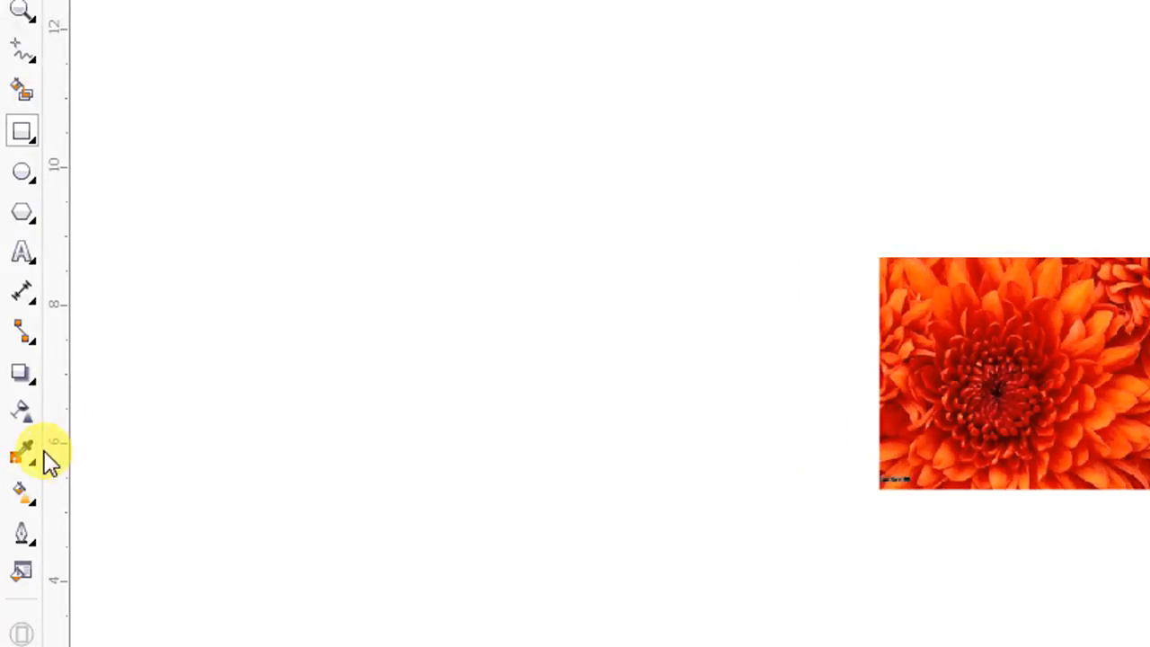
click(16, 455)
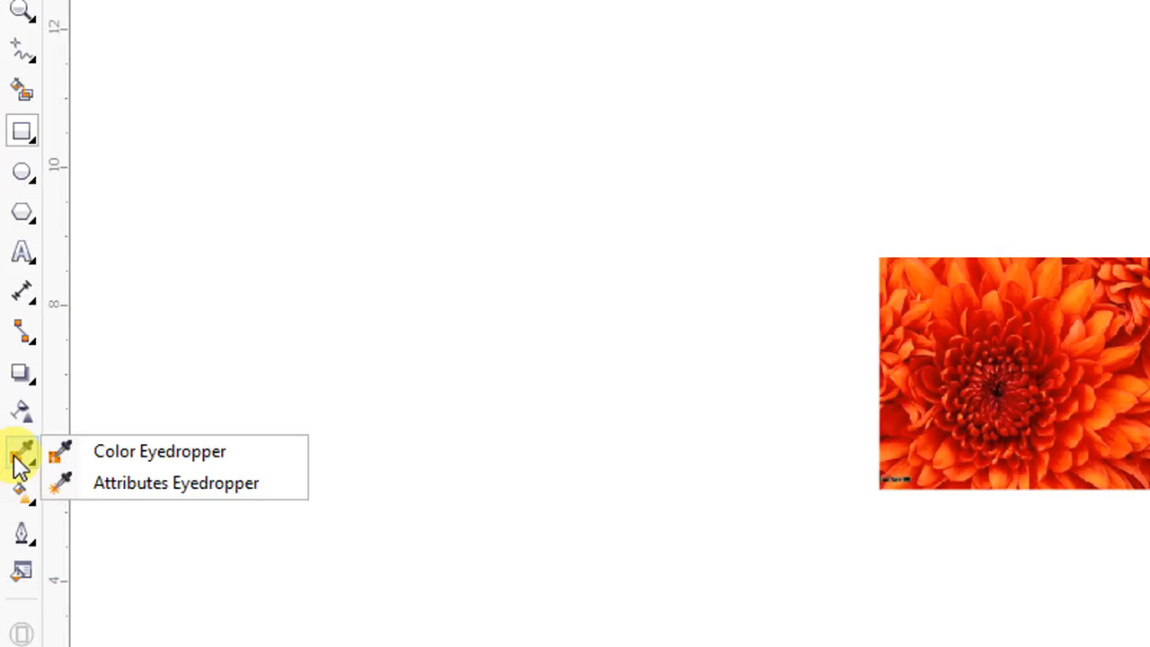
click(125, 451)
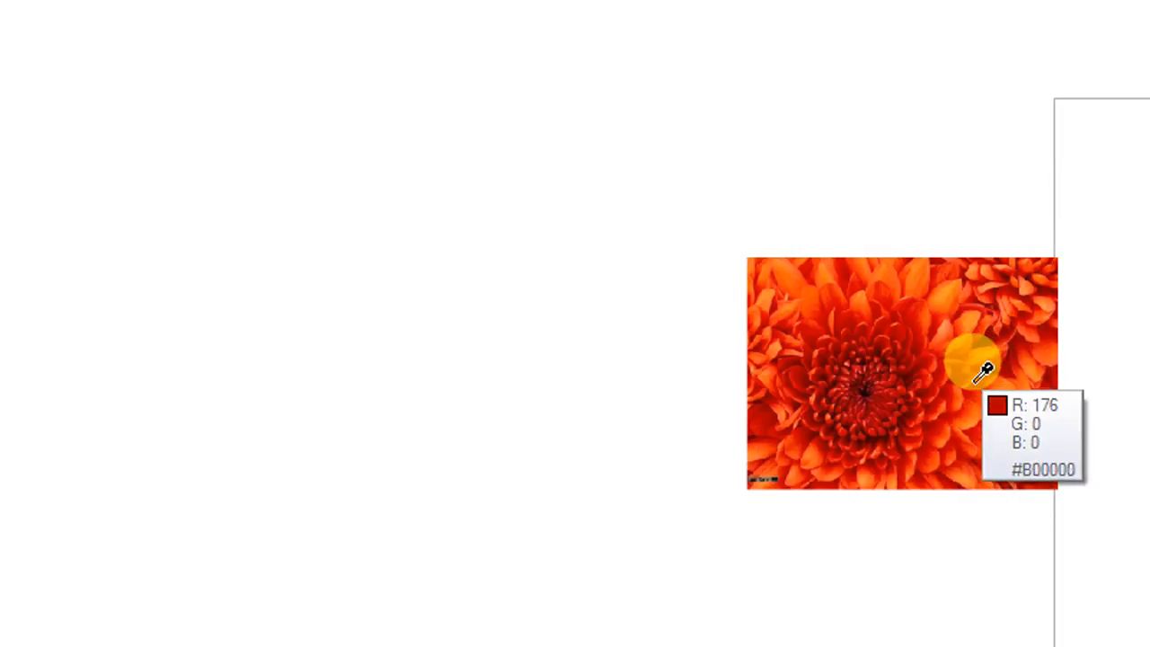
click(975, 411)
click(971, 432)
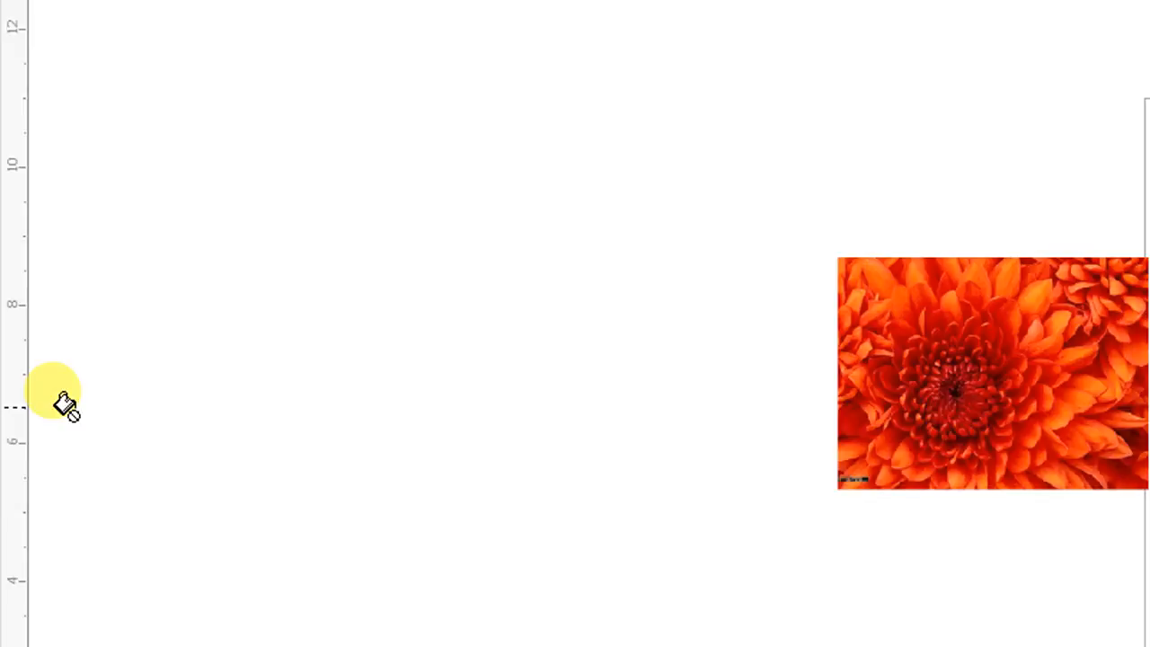
Sample a red petal color from the photo with the 1 x 1 Color Eyedropper and apply it to the rectangle.
click(34, 463)
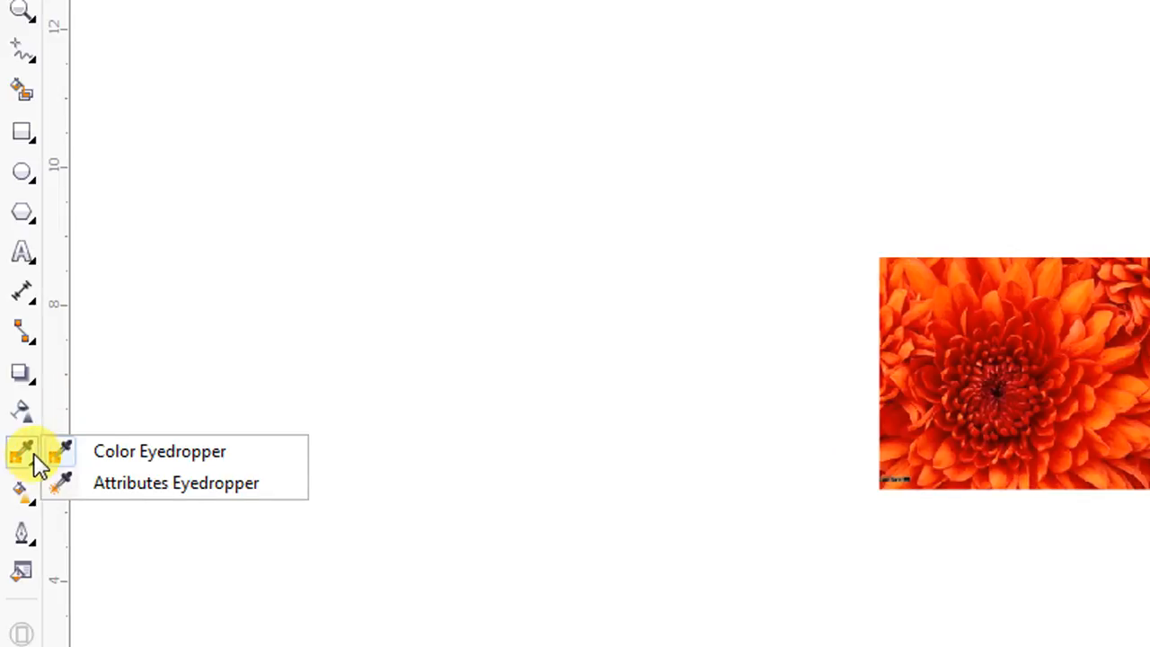
click(166, 456)
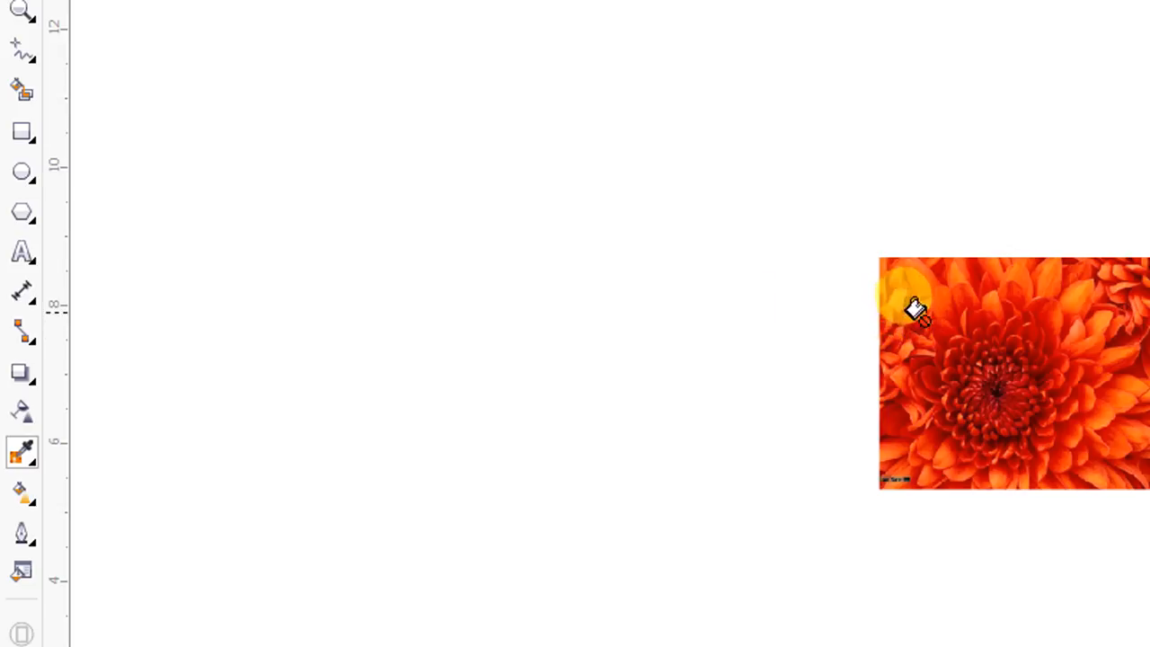
click(40, 465)
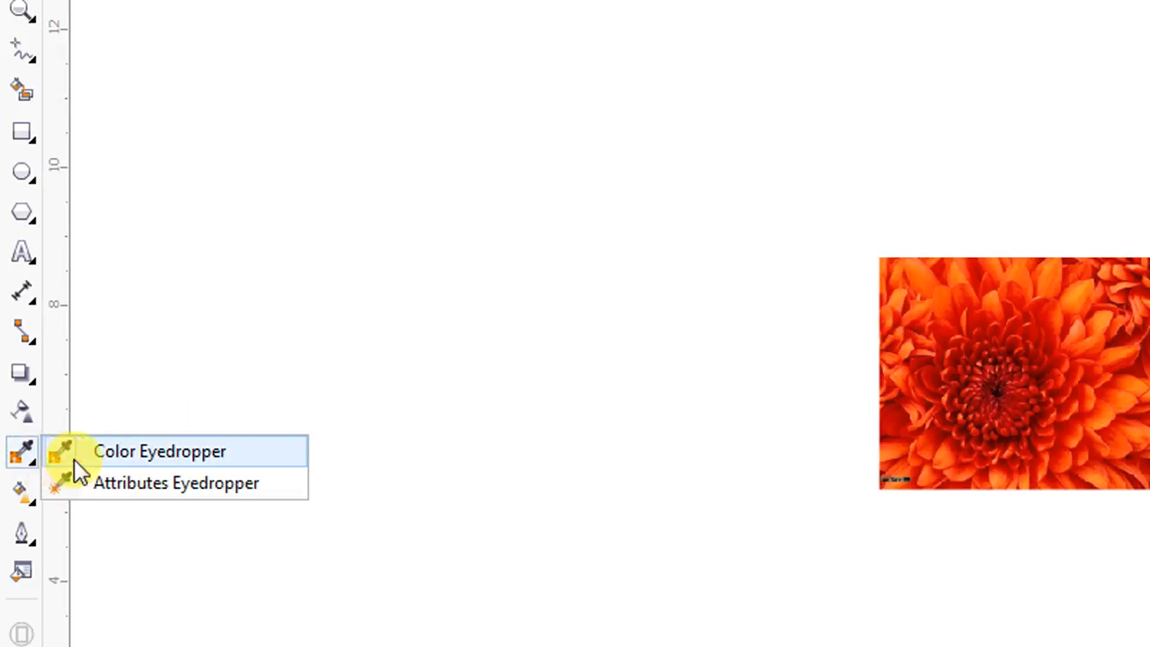
click(22, 460)
click(218, 436)
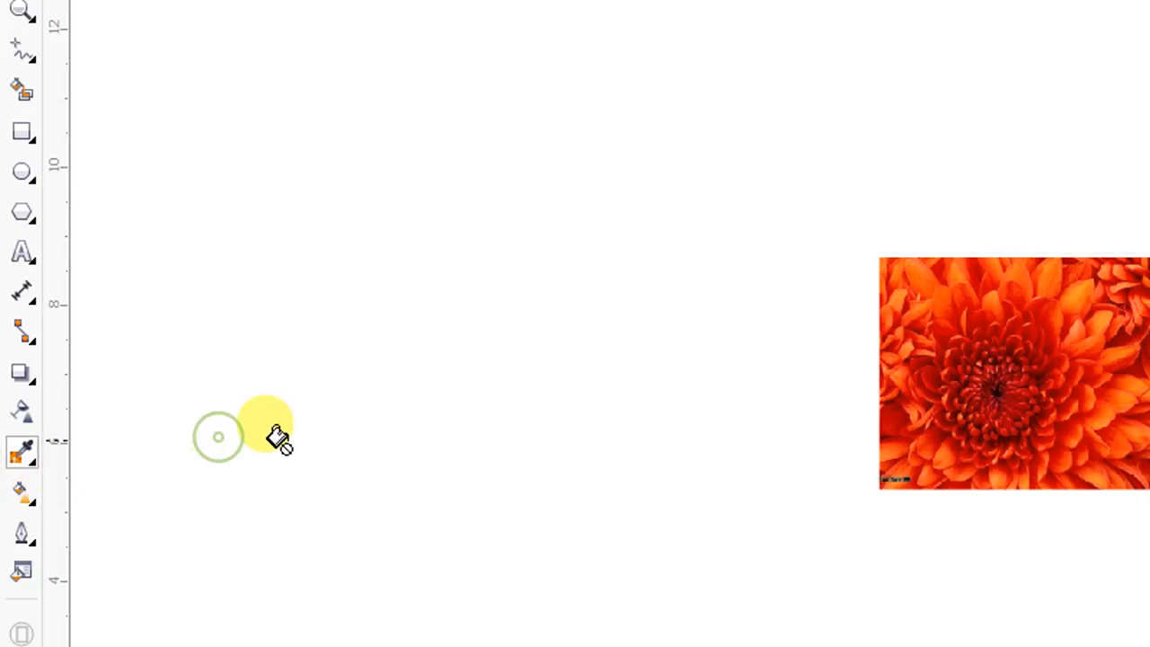
click(306, 79)
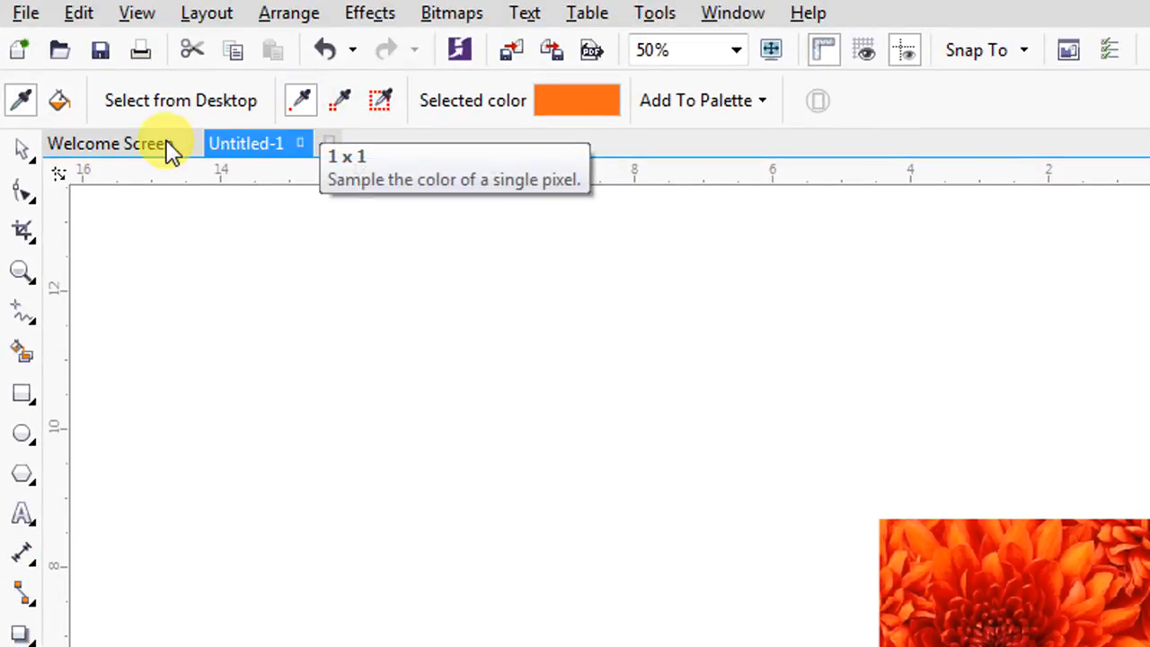
click(24, 100)
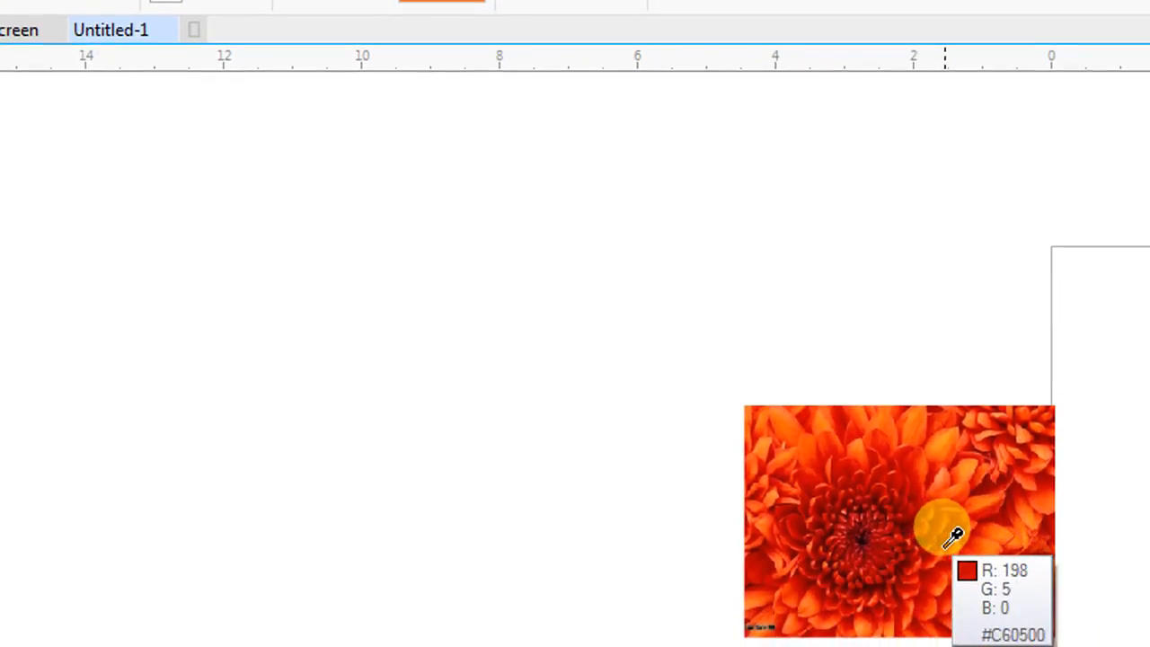
click(949, 542)
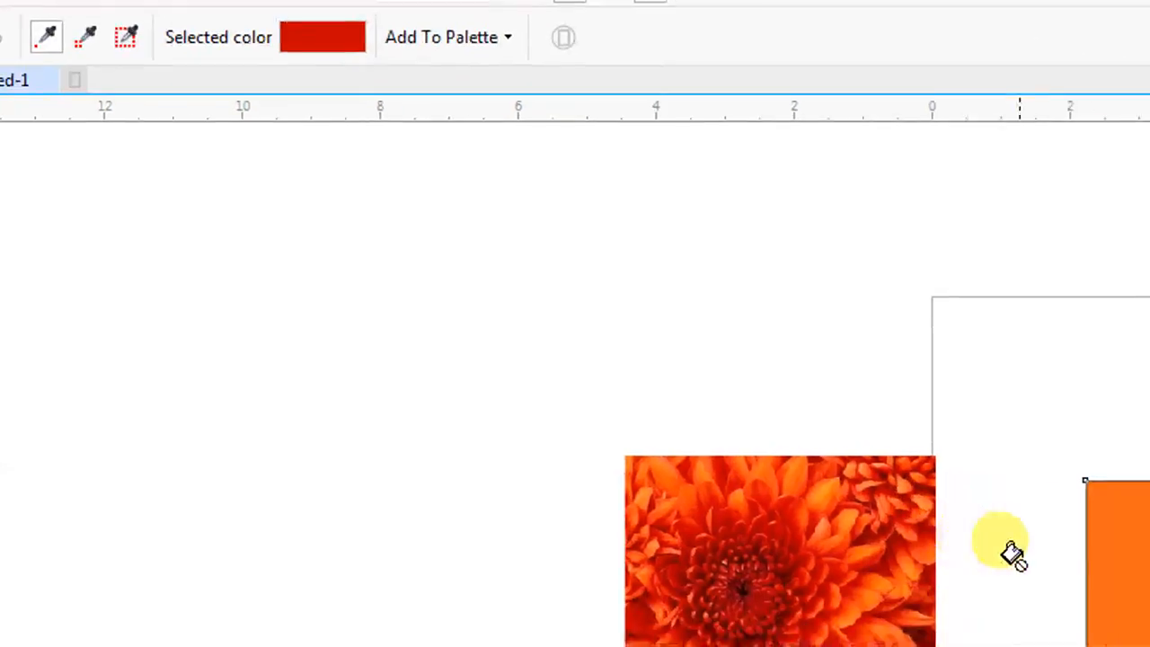
click(1123, 575)
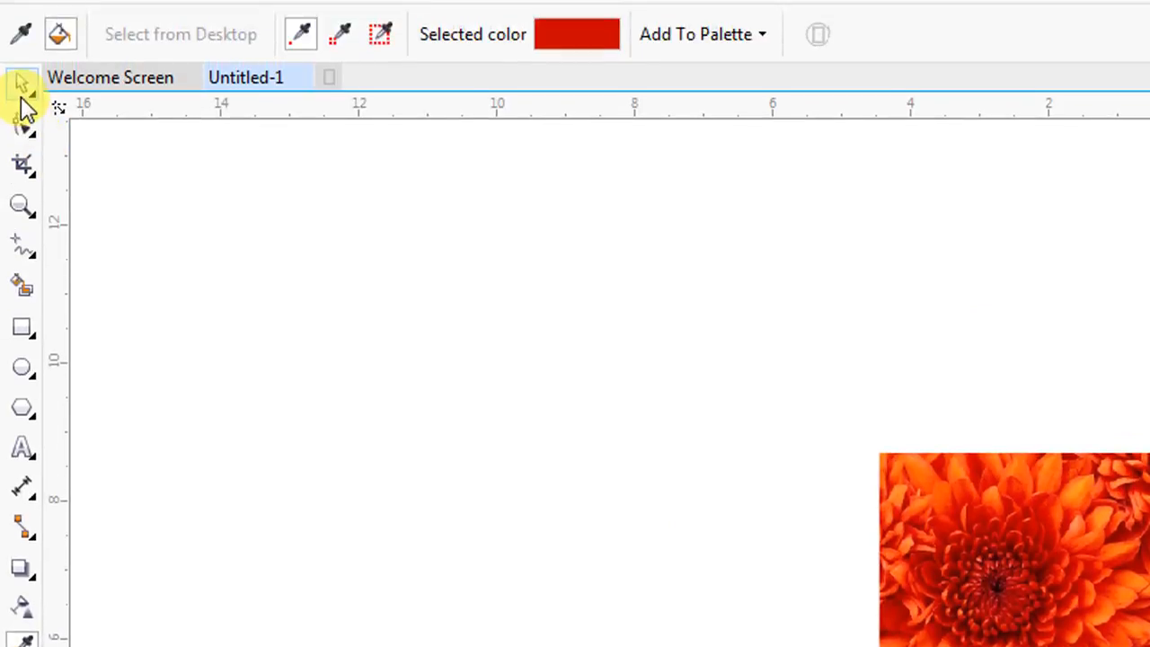
Select the flower photo and the filled rectangle together and delete them.
click(22, 95)
drag(780, 350, 1149, 646)
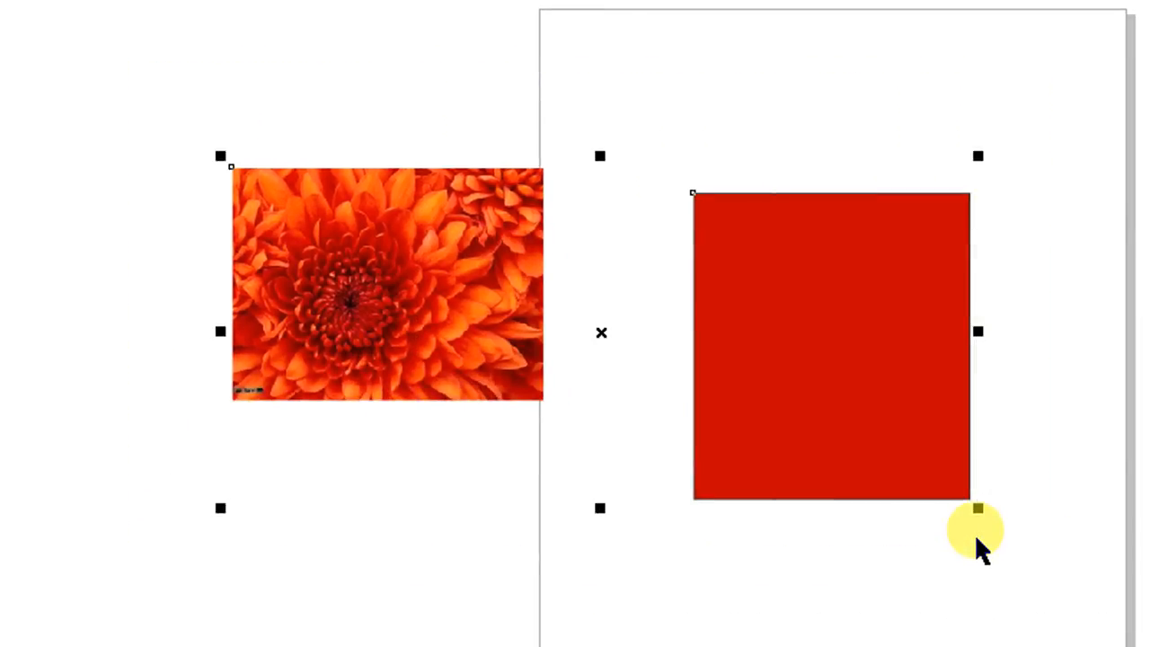
key(Delete)
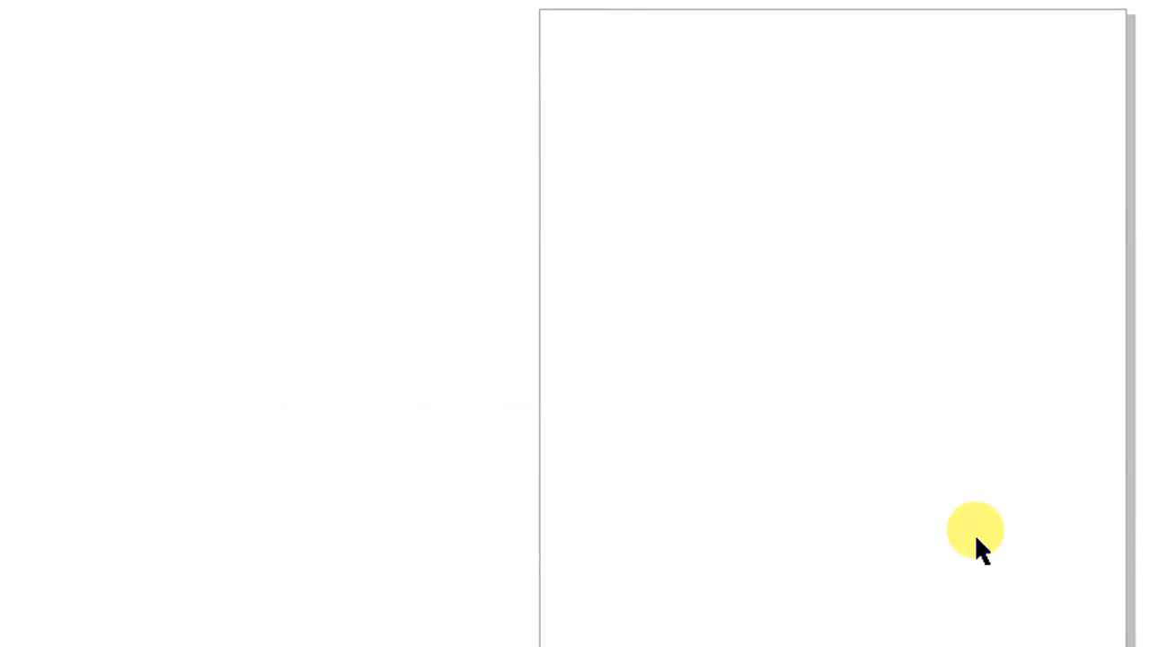
Draw three rectangles: a medium one in the page's upper-left corner, a small one near the middle, and a wide one below.
click(21, 82)
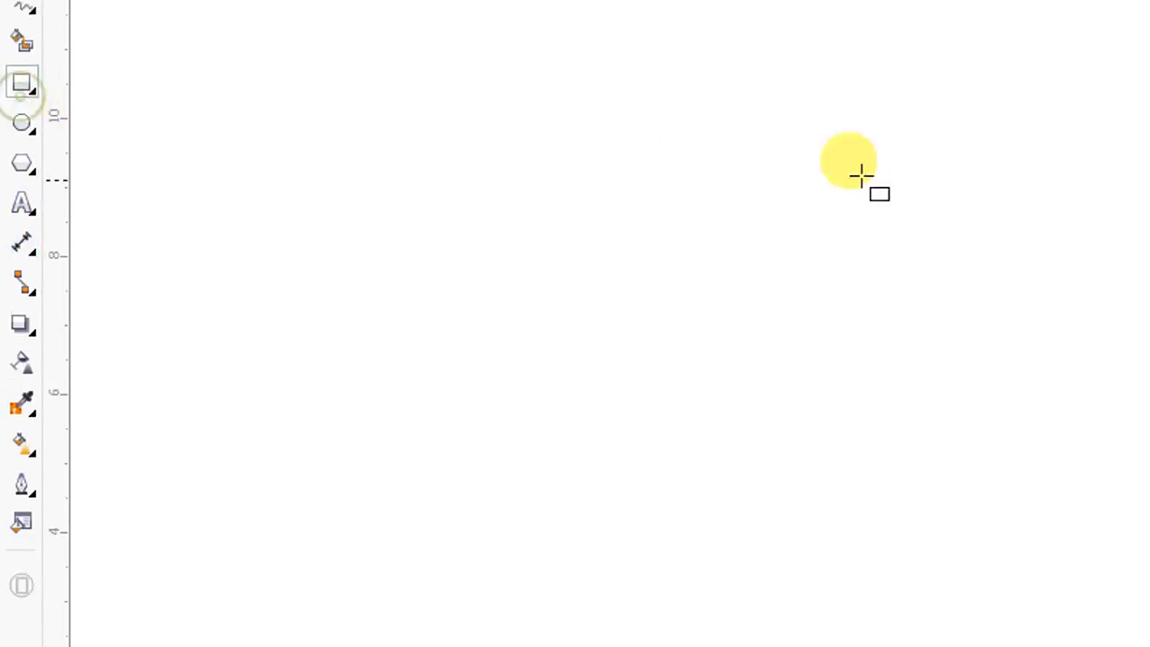
drag(844, 97, 977, 245)
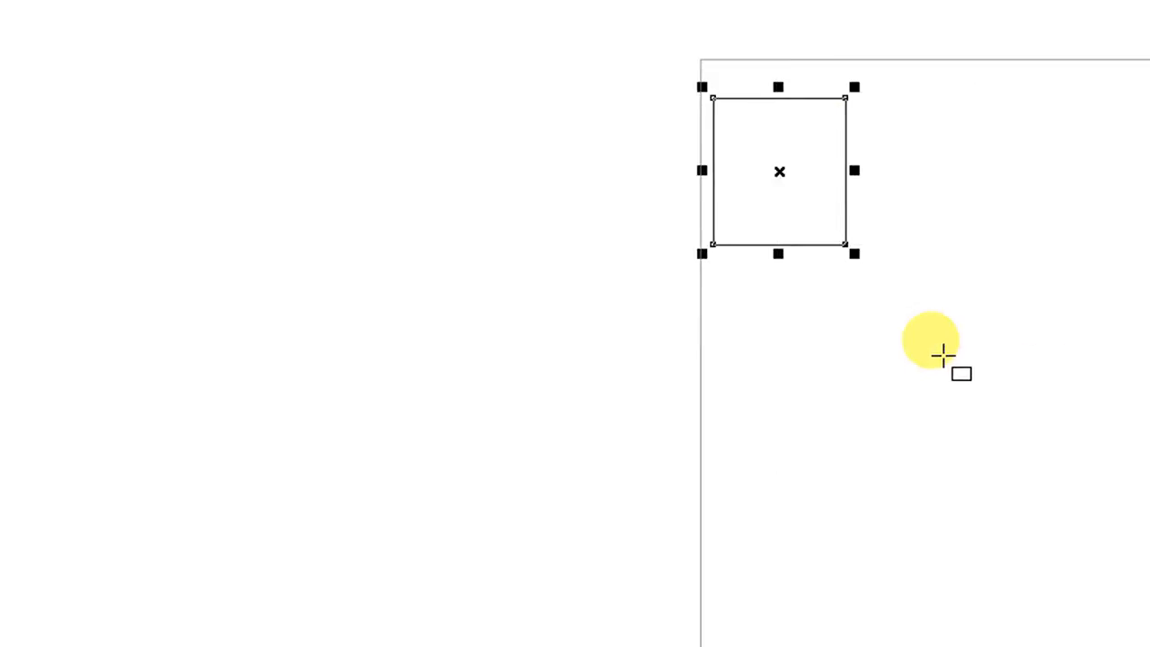
mouse_move(940, 319)
mouse_down()
mouse_move(983, 375)
mouse_move(963, 375)
mouse_up()
mouse_move(750, 506)
mouse_down()
mouse_move(812, 588)
mouse_move(999, 549)
mouse_up()
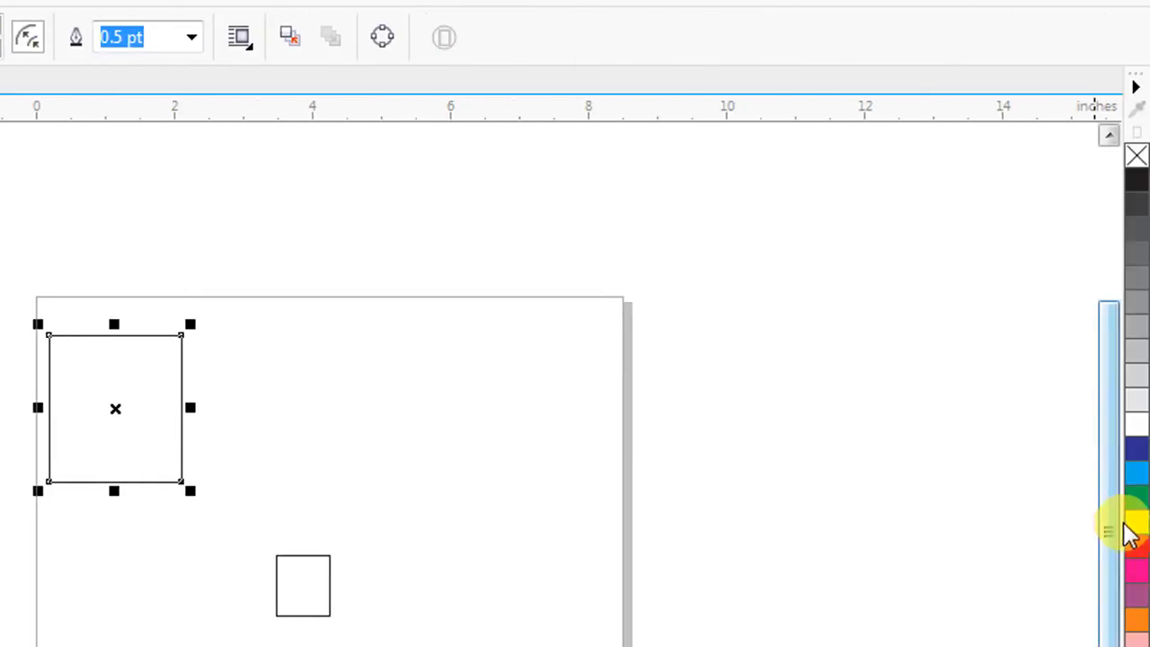
Fill the upper-left rectangle with yellow, the small one with light blue, and the wide one with red.
click(1131, 535)
click(278, 591)
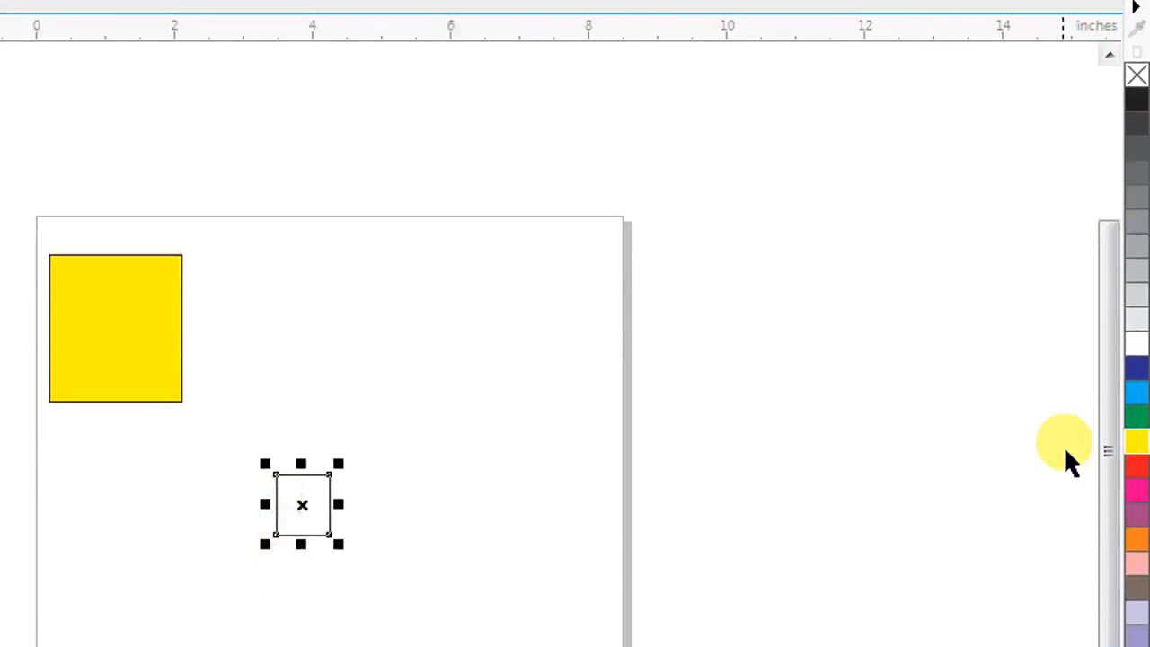
click(1131, 391)
click(350, 552)
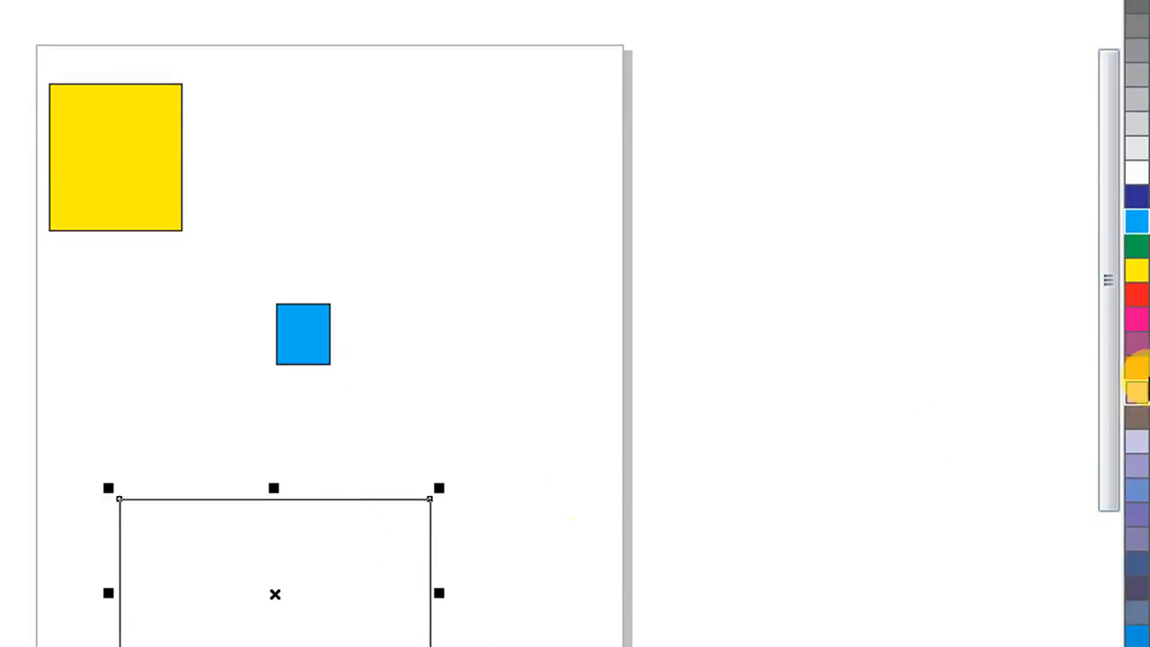
click(1137, 299)
click(635, 368)
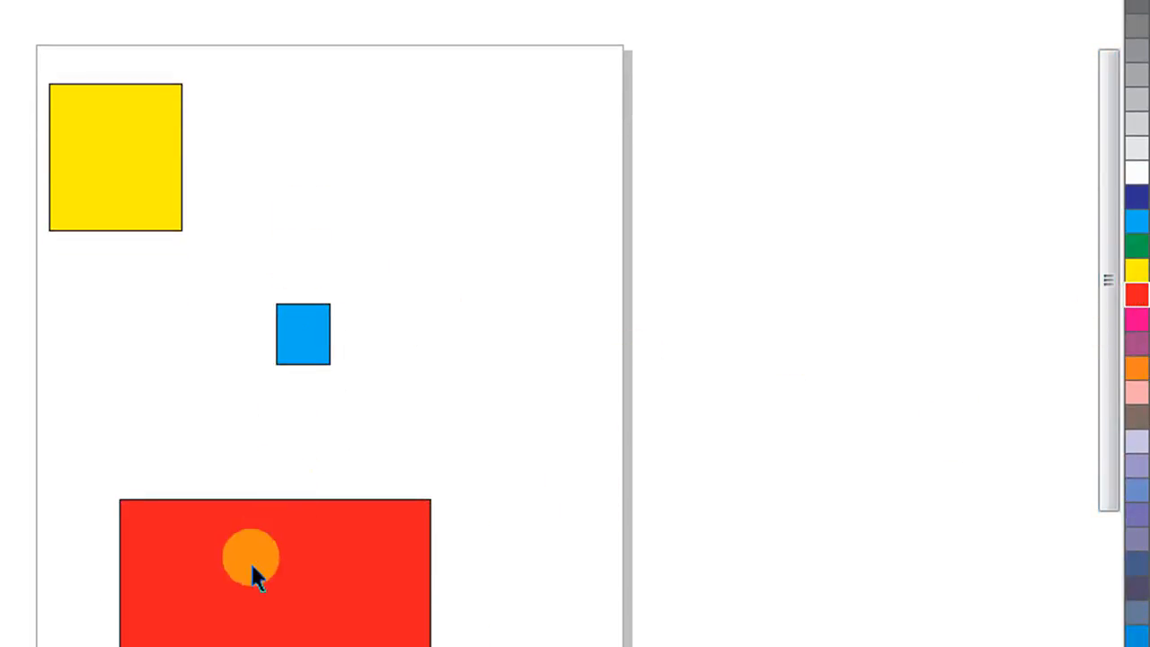
Copy the yellow rectangle's fill to the blue and red rectangles with the Attributes Eyedropper and undo both changes.
click(111, 194)
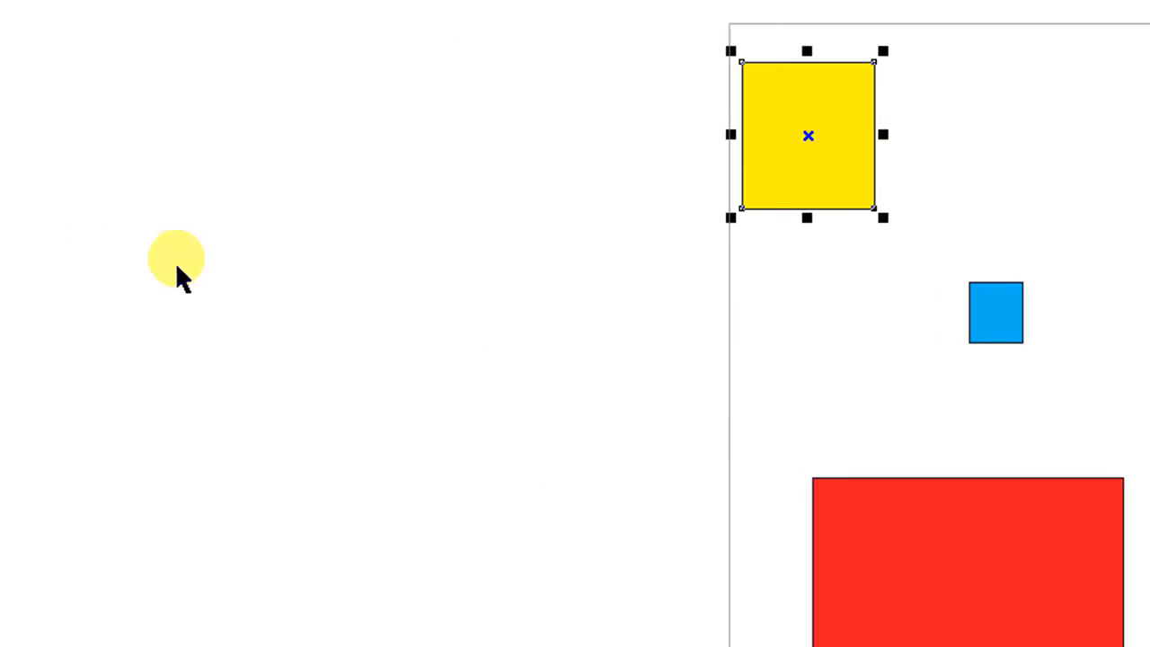
click(35, 384)
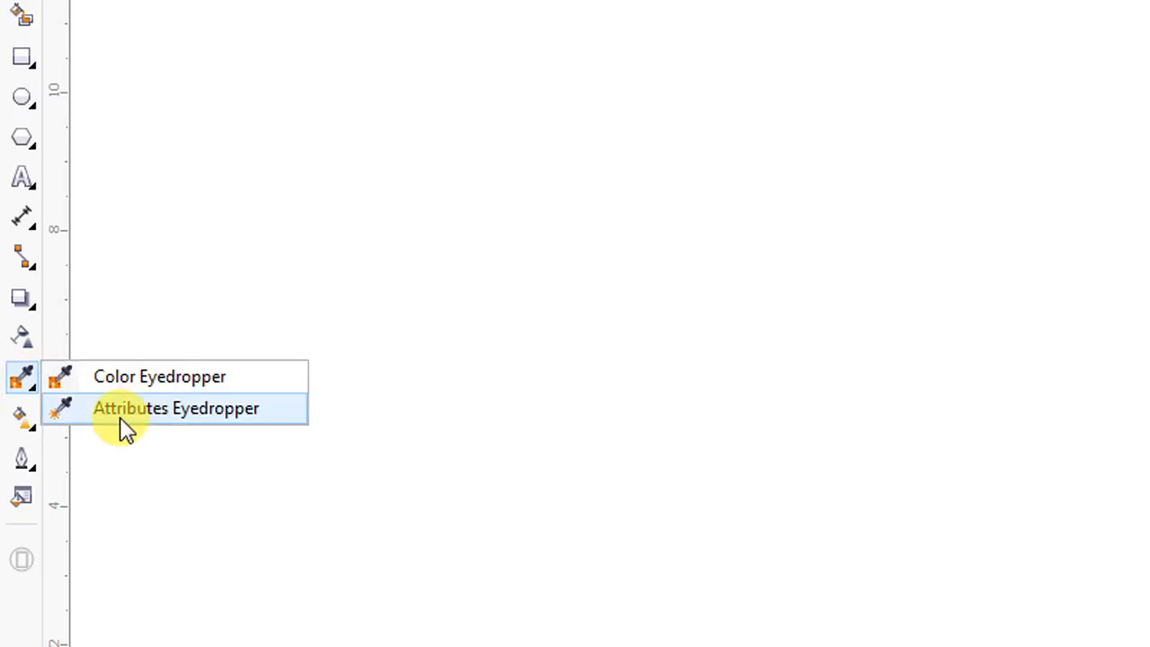
click(146, 410)
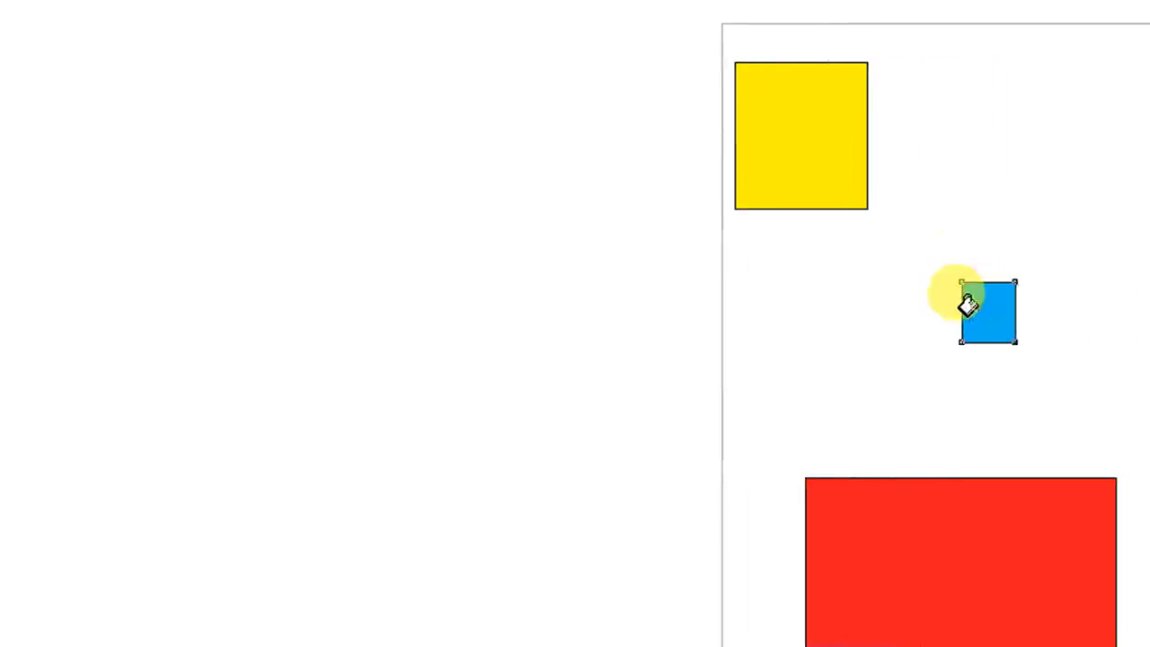
click(1104, 305)
click(1077, 548)
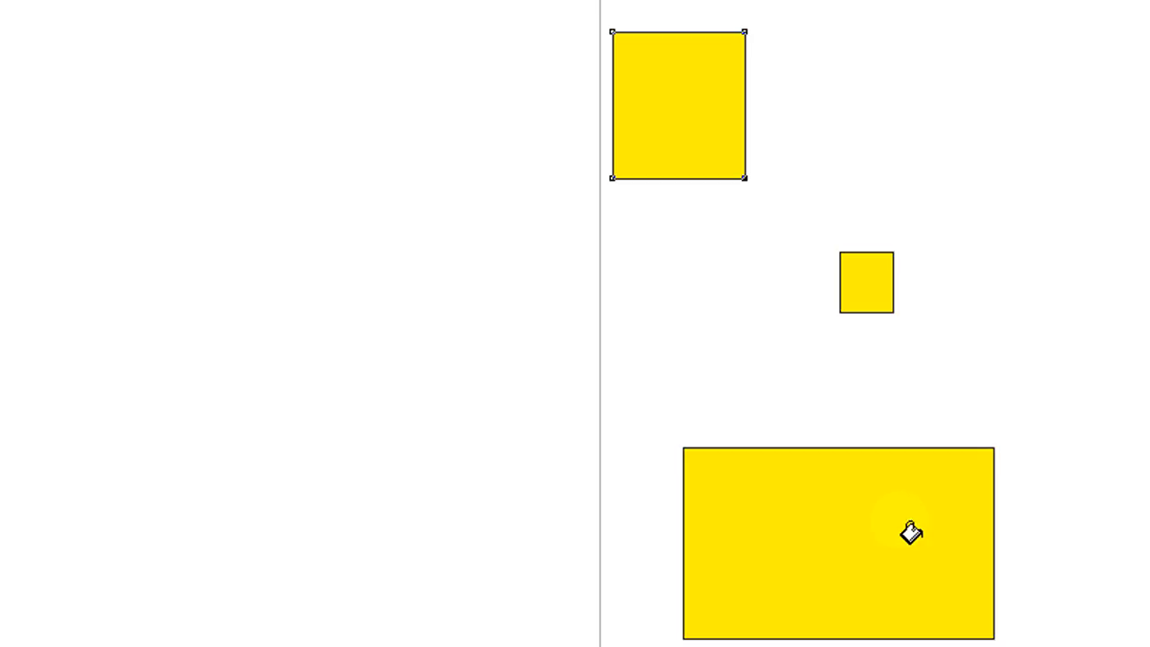
key(ctrl+z)
key(ctrl+z)
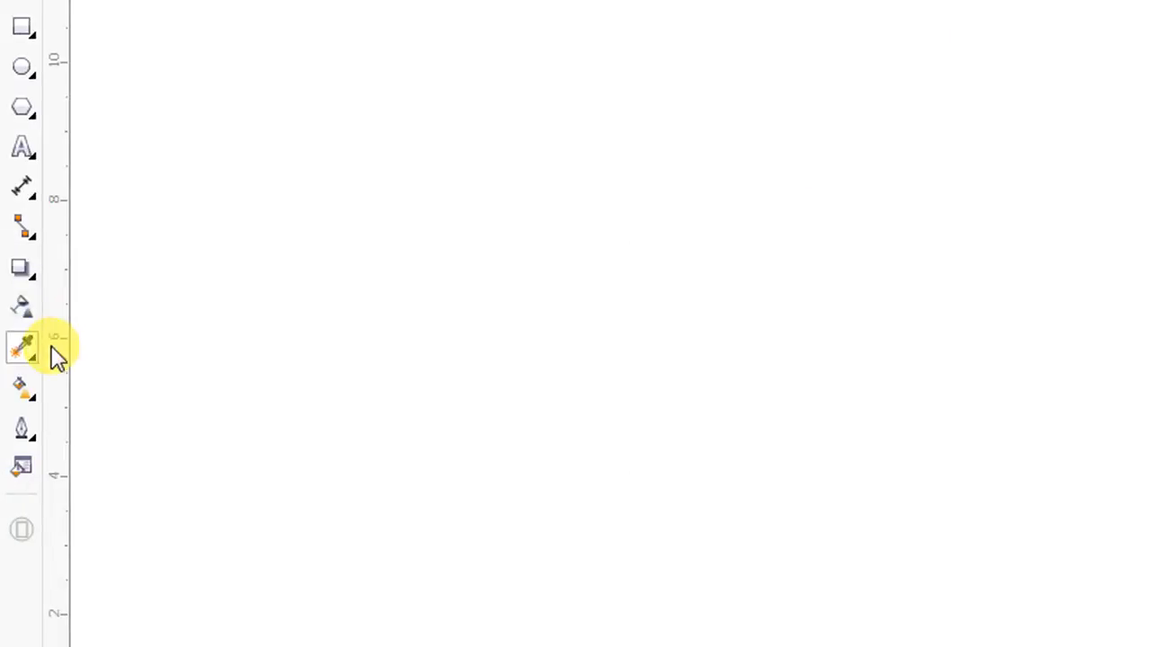
Activate the Attributes Eyedropper and include Size in the copied transformations, keeping the Outline, Fill and Text properties enabled.
click(22, 345)
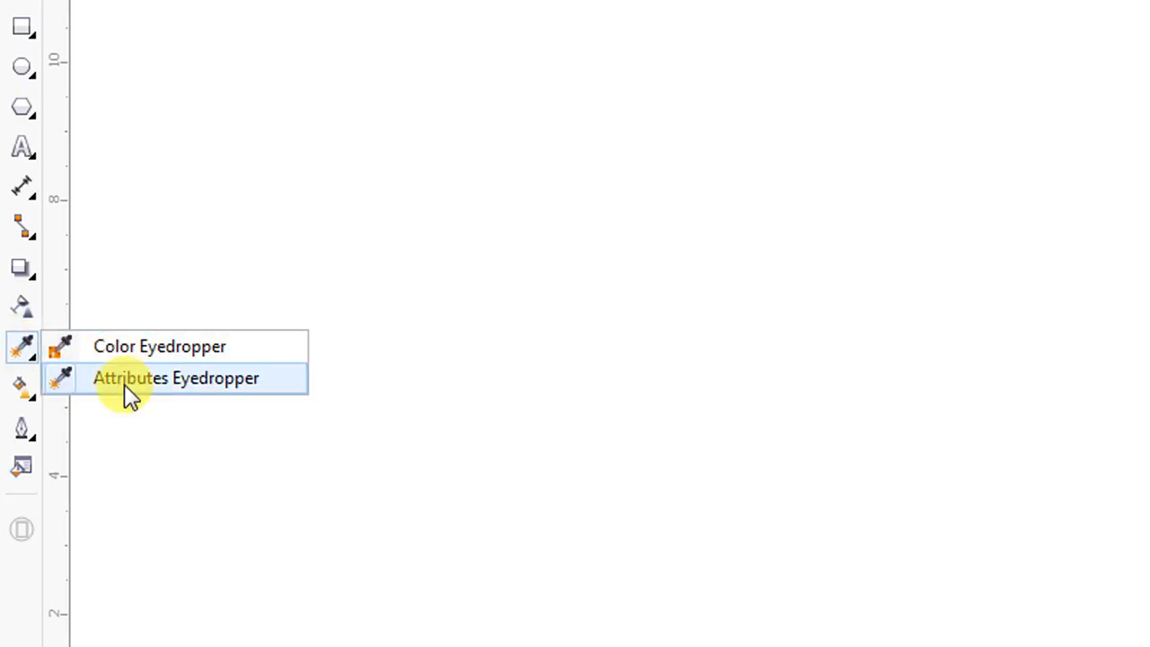
click(148, 381)
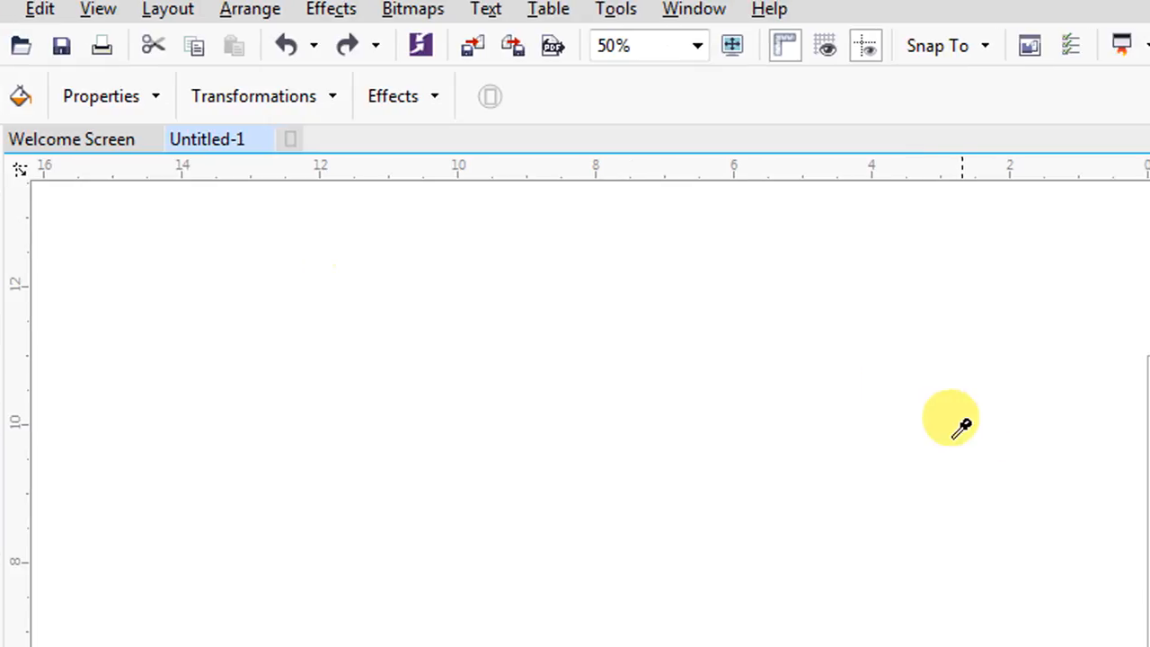
click(150, 101)
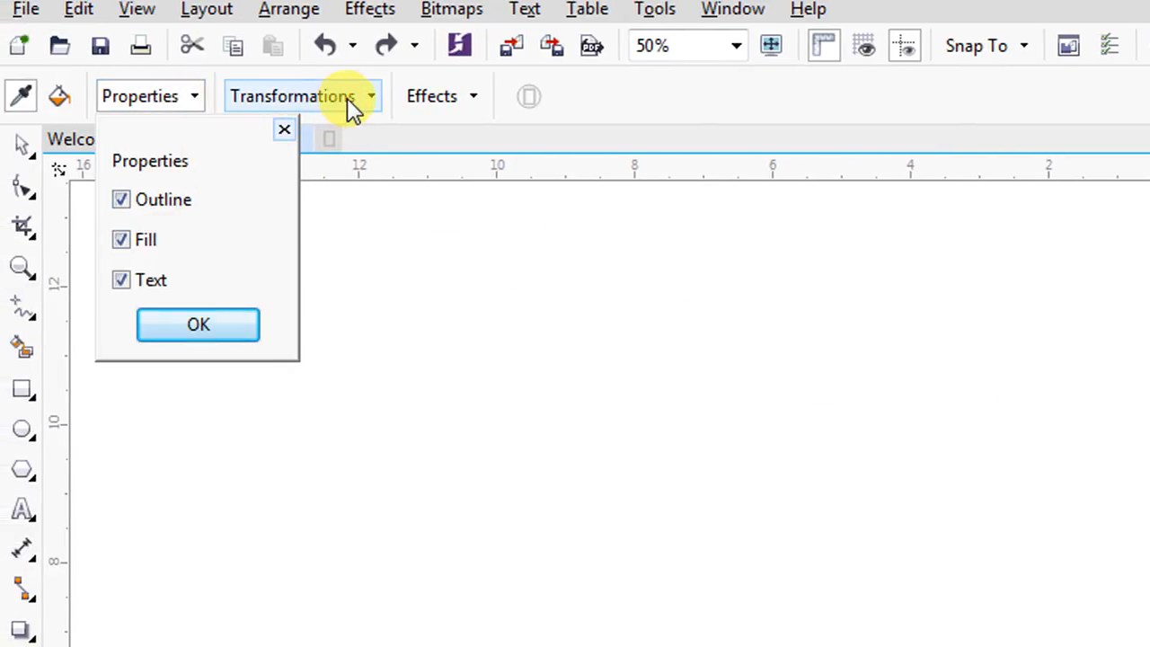
click(353, 100)
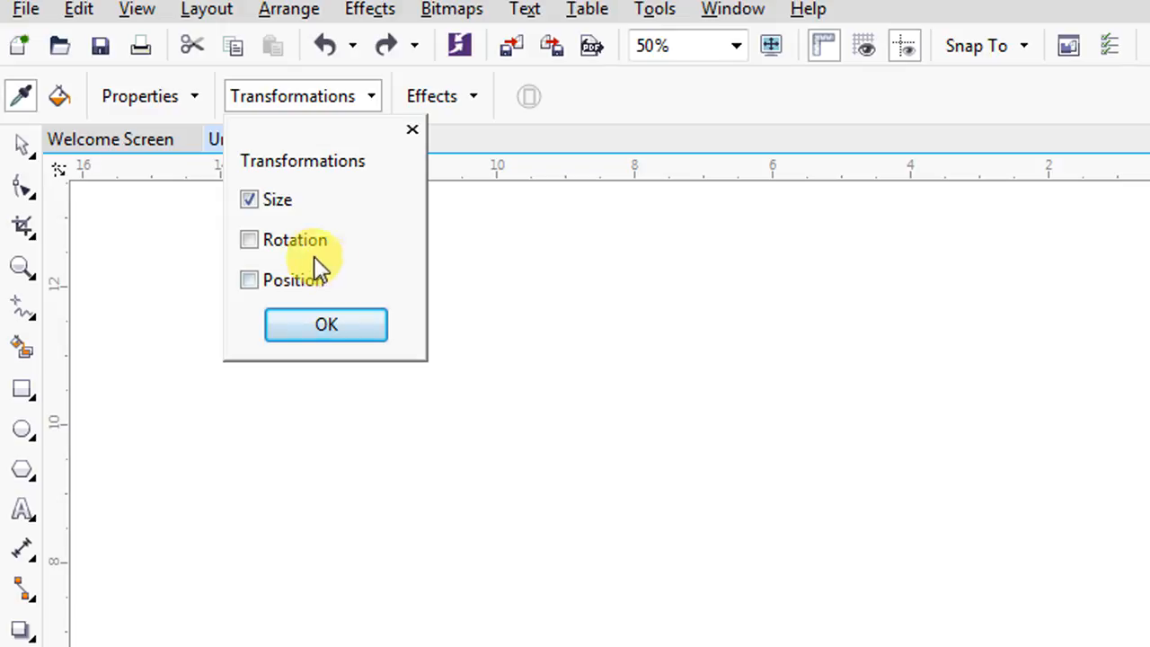
click(347, 315)
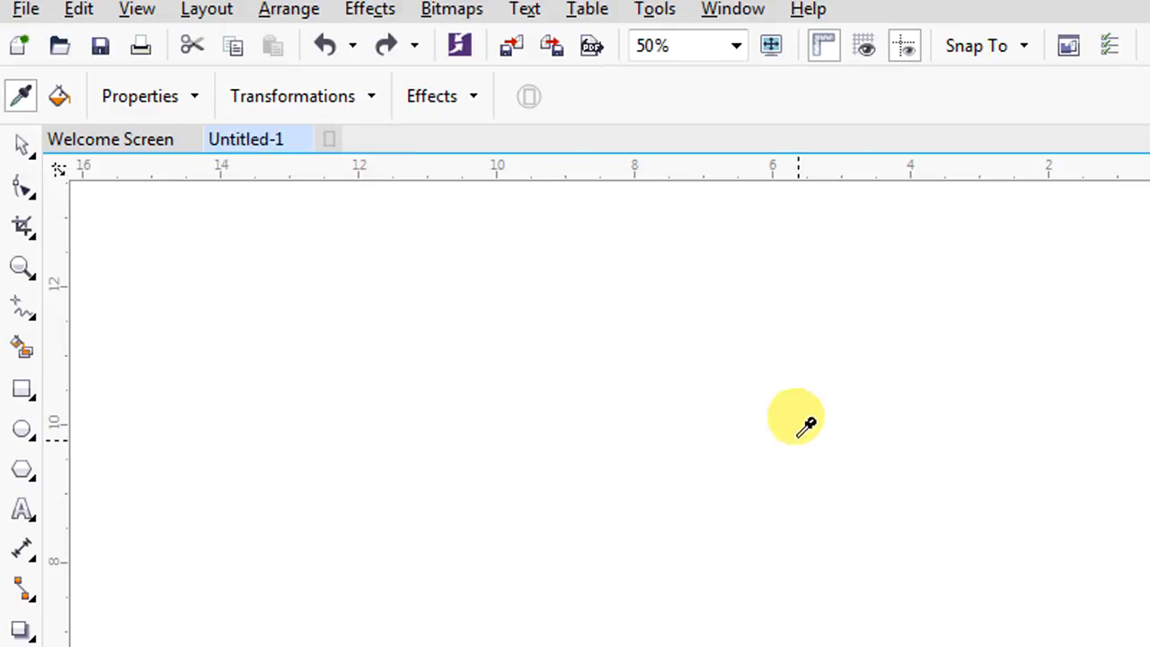
Copy the yellow rectangle's fill and size to the blue and red rectangles.
click(989, 467)
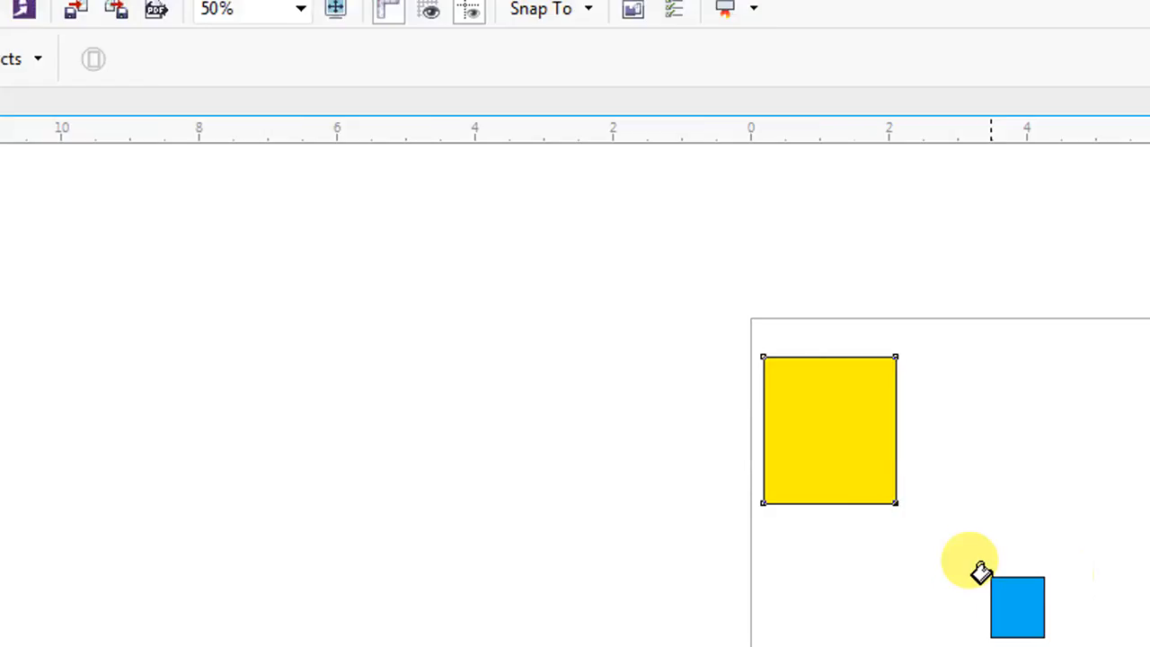
click(981, 572)
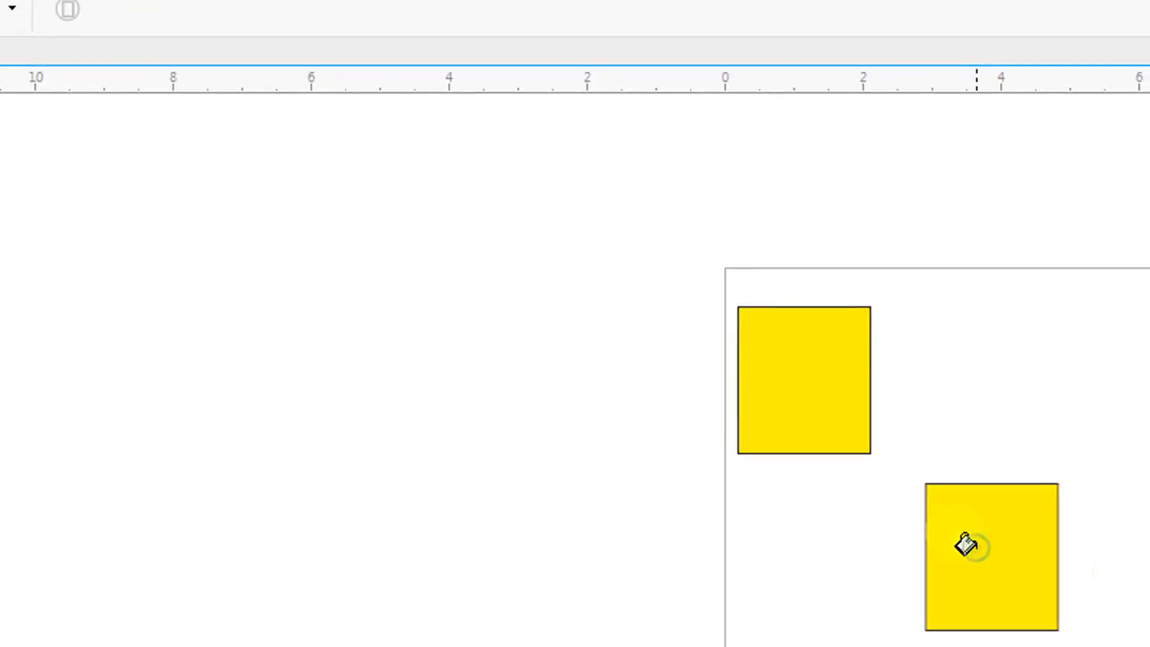
click(956, 542)
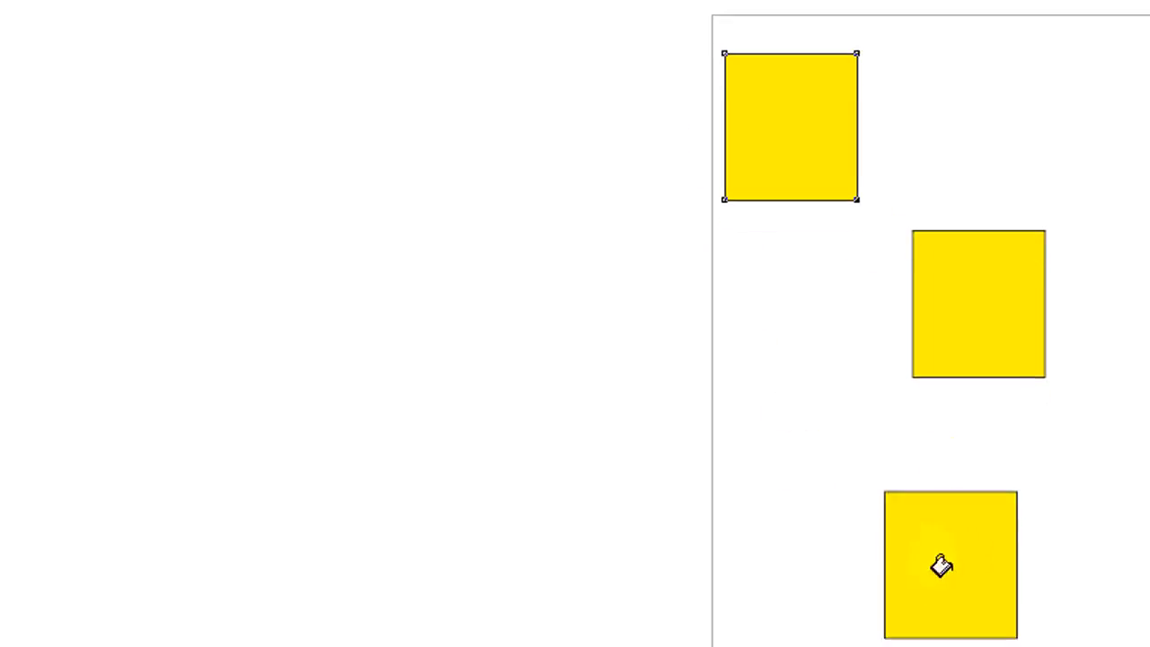
Reactivate the Attributes Eyedropper and include Position along with Size in the copied transformations.
click(101, 0)
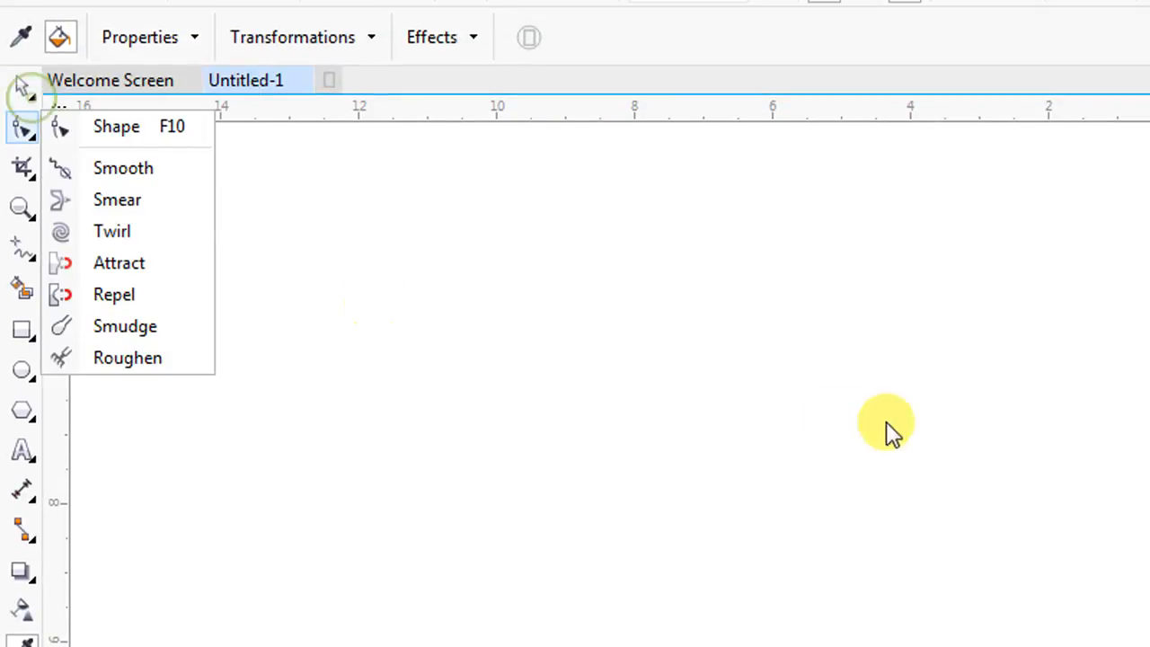
click(14, 73)
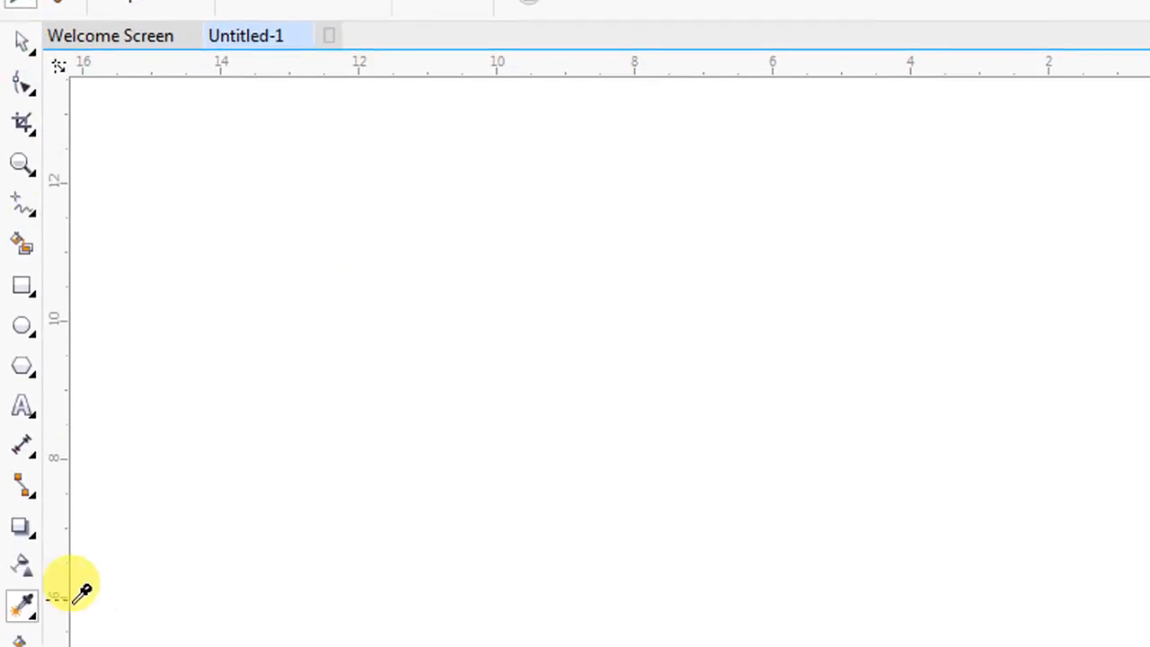
click(21, 604)
click(113, 578)
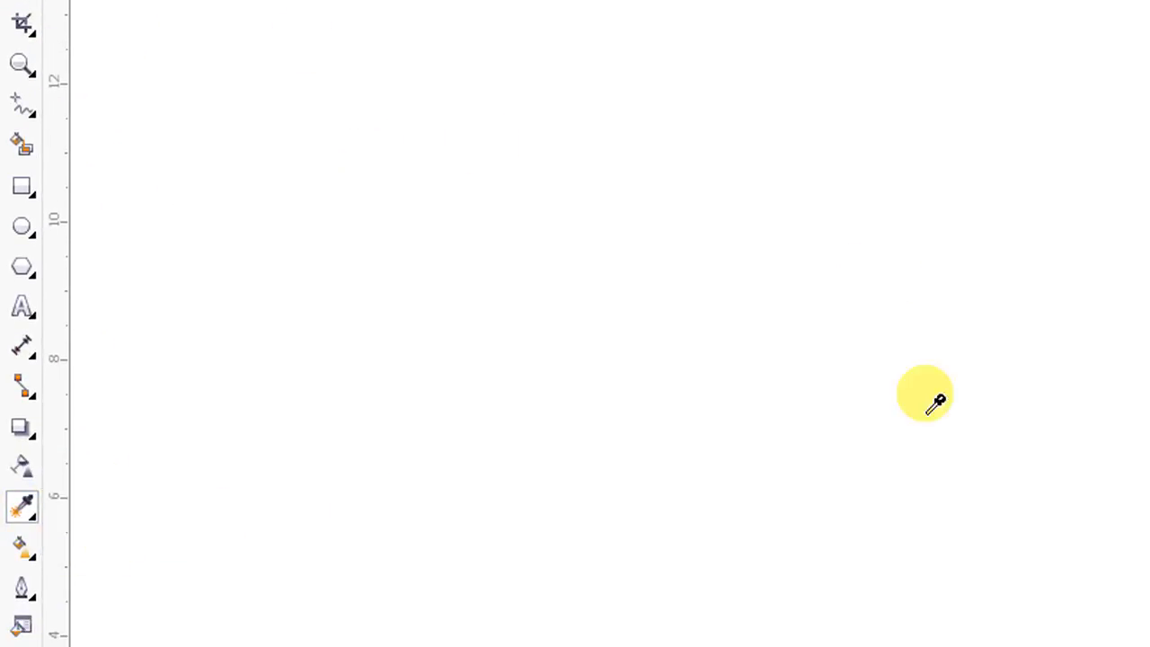
click(30, 72)
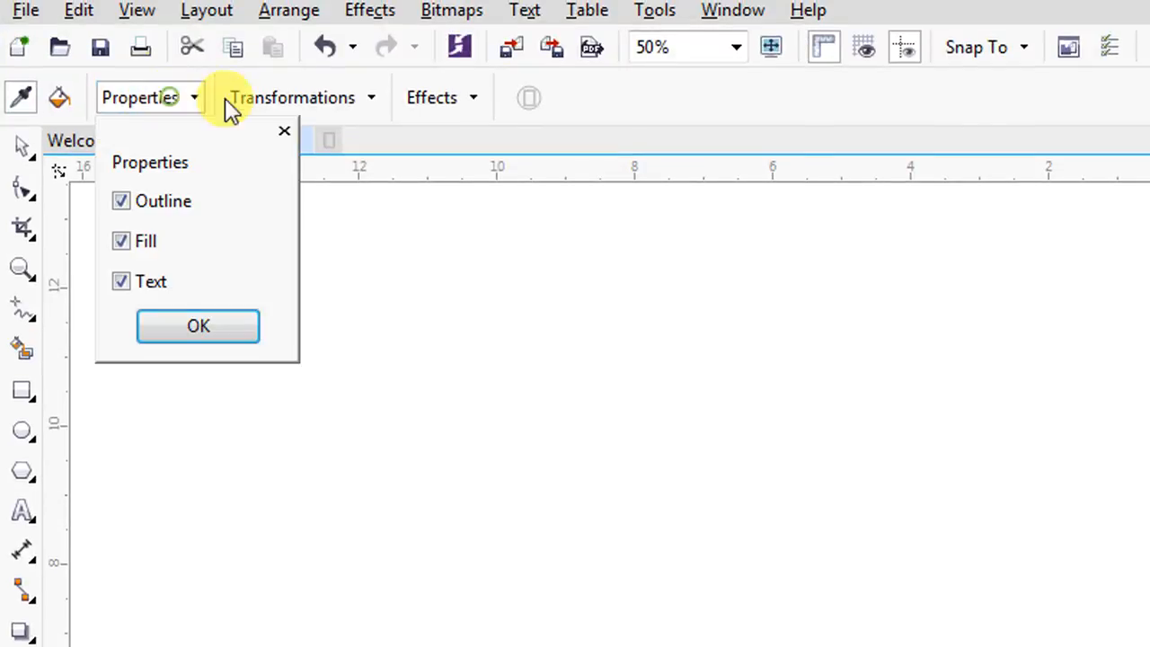
click(281, 106)
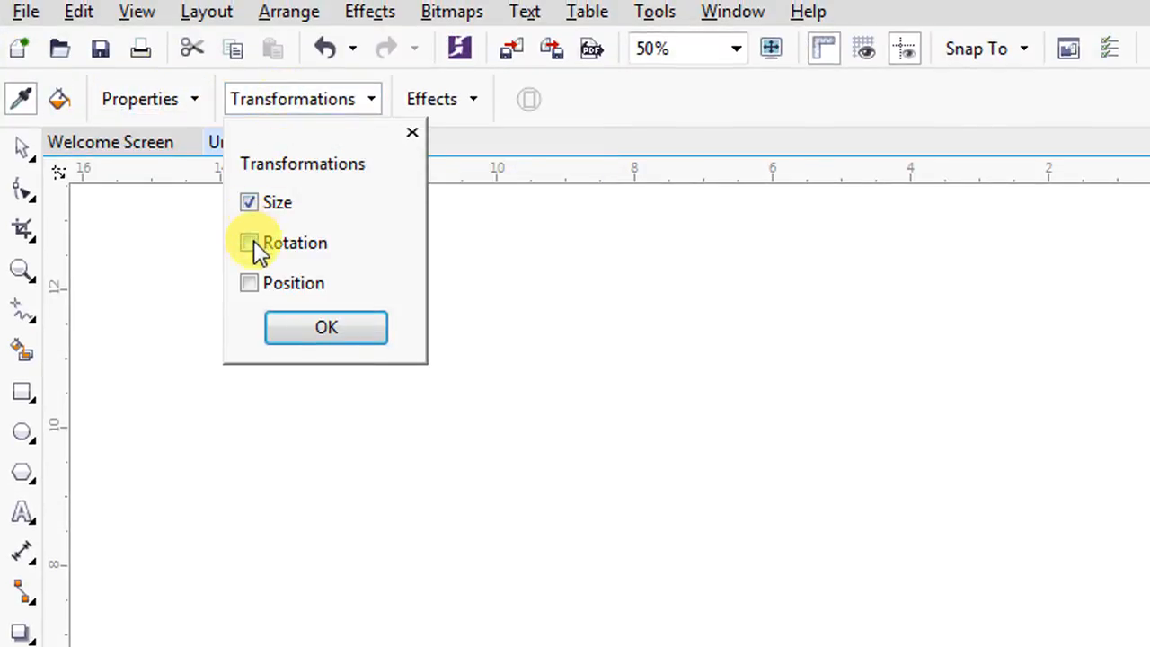
click(250, 281)
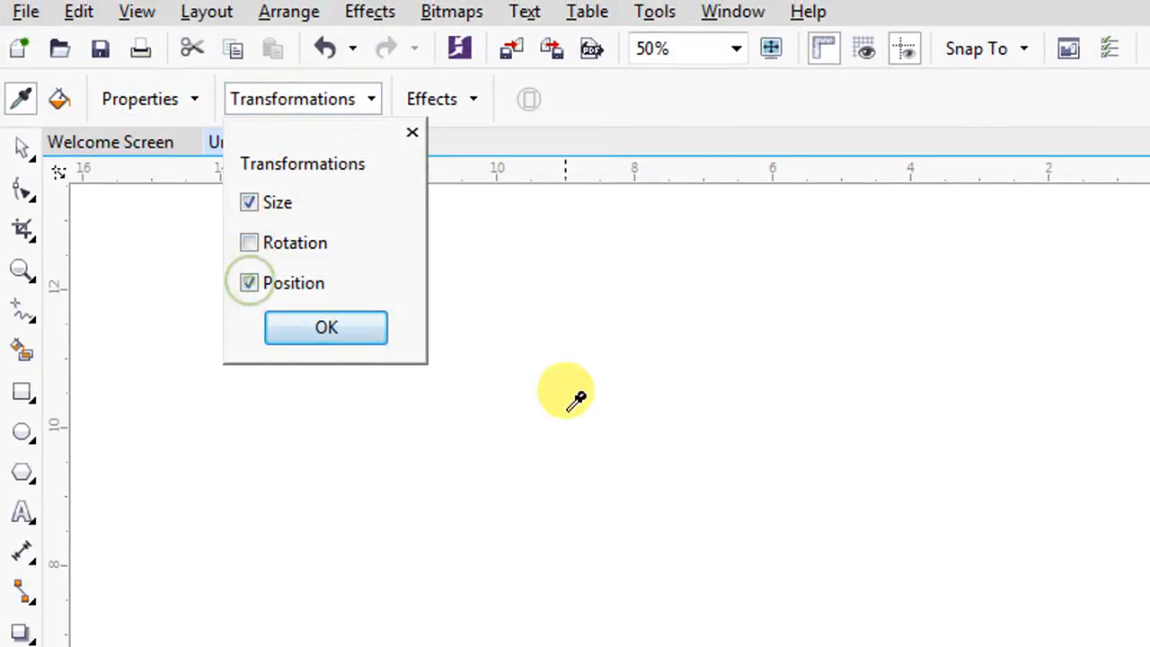
click(345, 333)
Copy the upper-left yellow rectangle's size and position to the middle rectangle, and drag the stacked rectangle away with the Pick tool.
click(1149, 495)
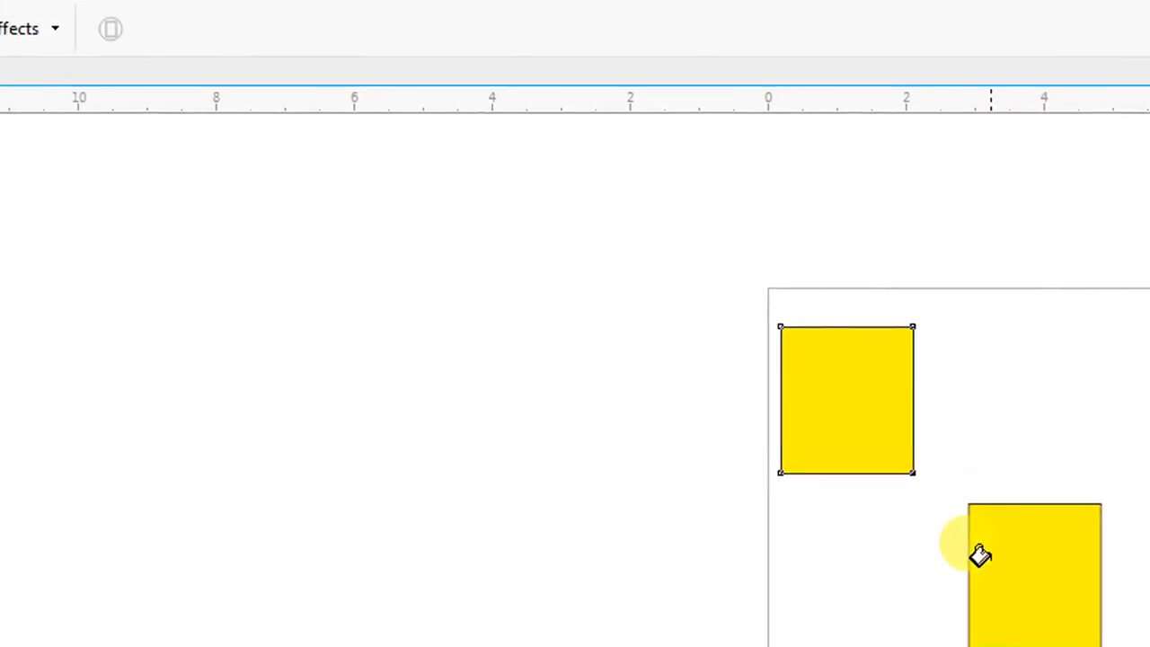
click(952, 545)
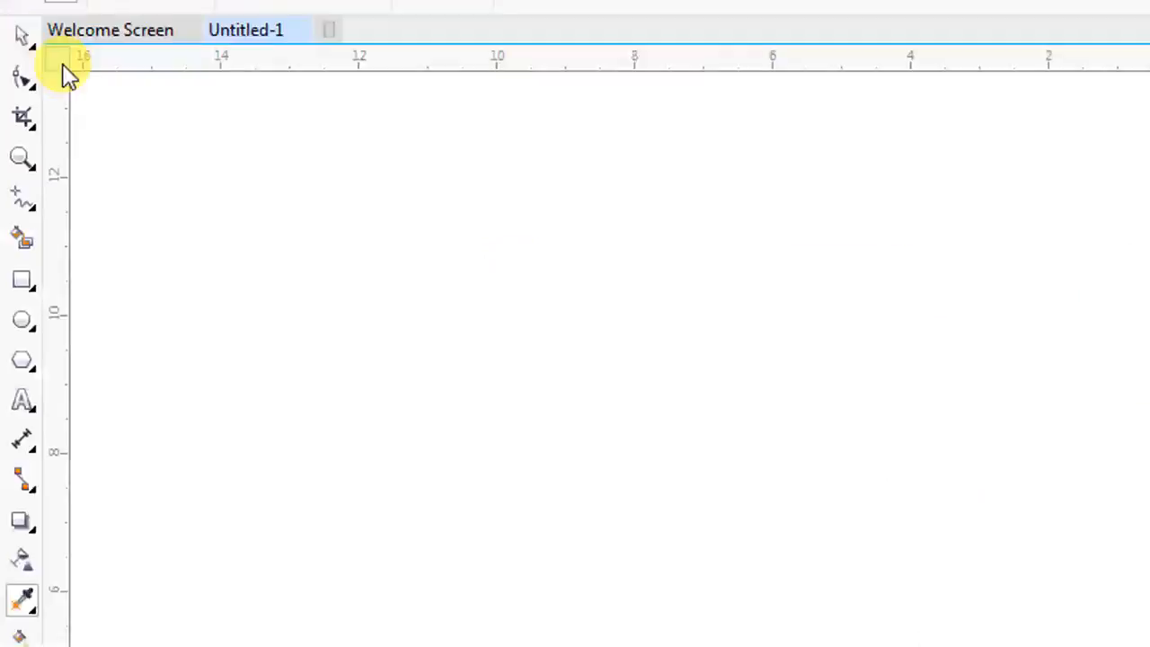
click(21, 41)
key(Escape)
drag(965, 420, 1001, 421)
drag(785, 320, 850, 576)
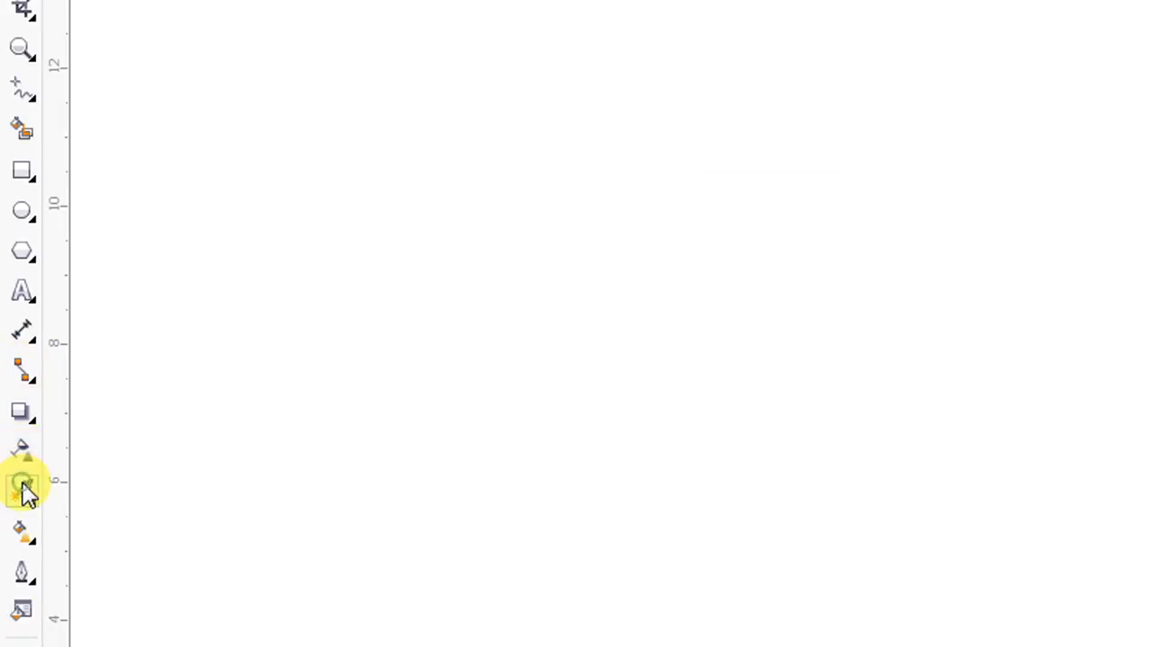
click(24, 485)
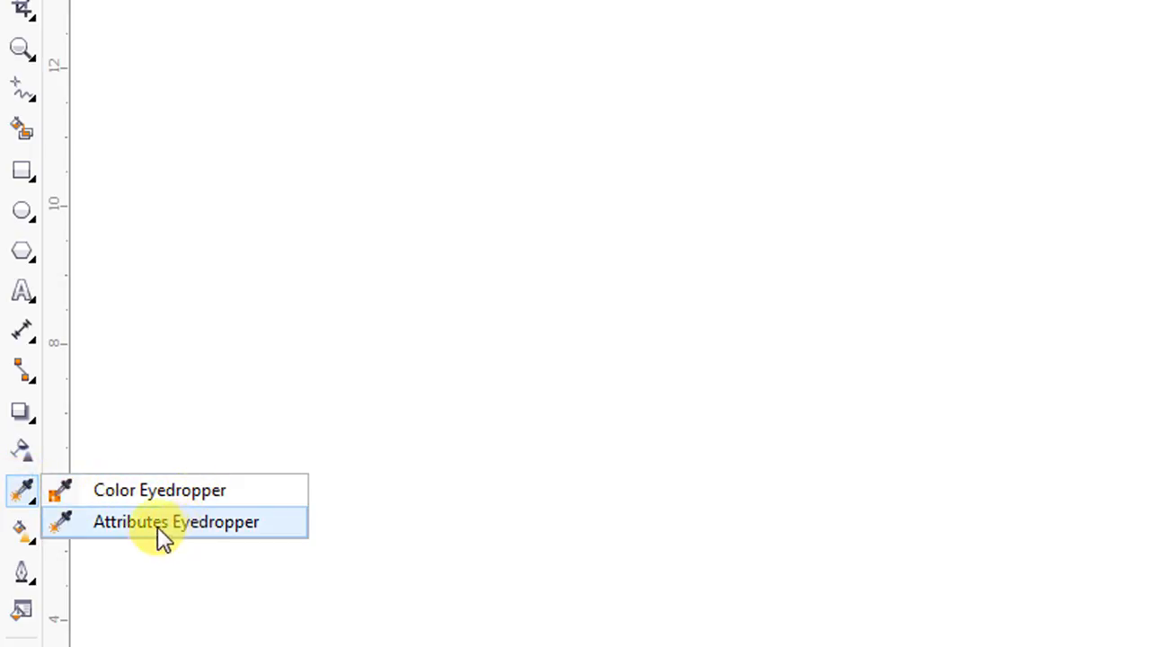
click(419, 618)
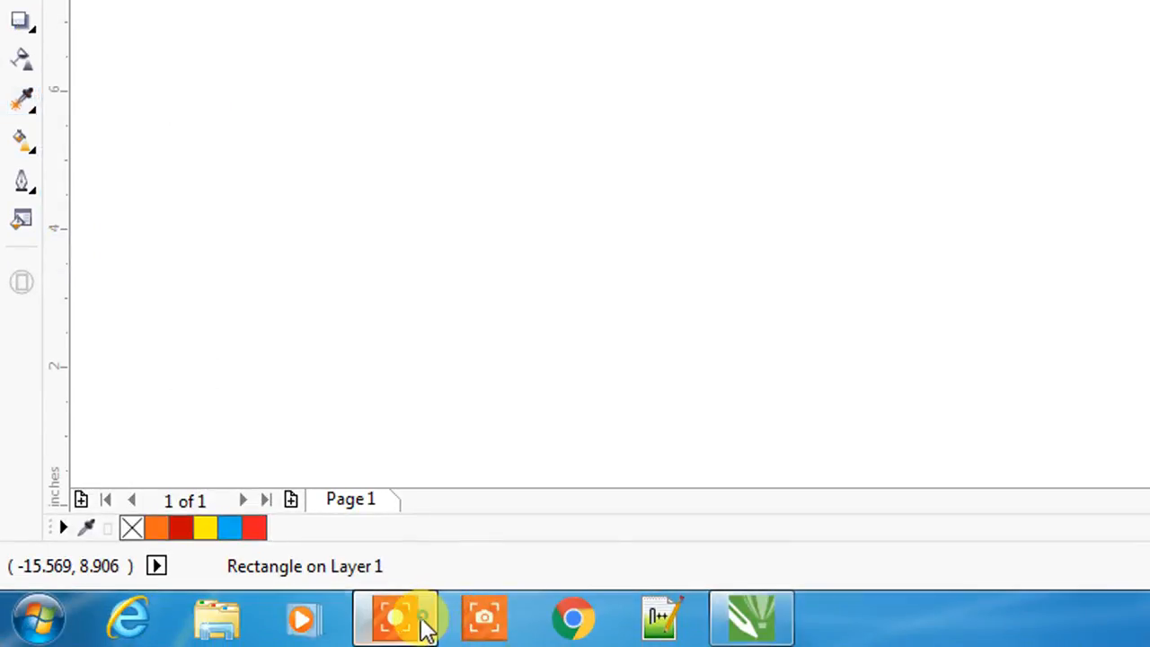